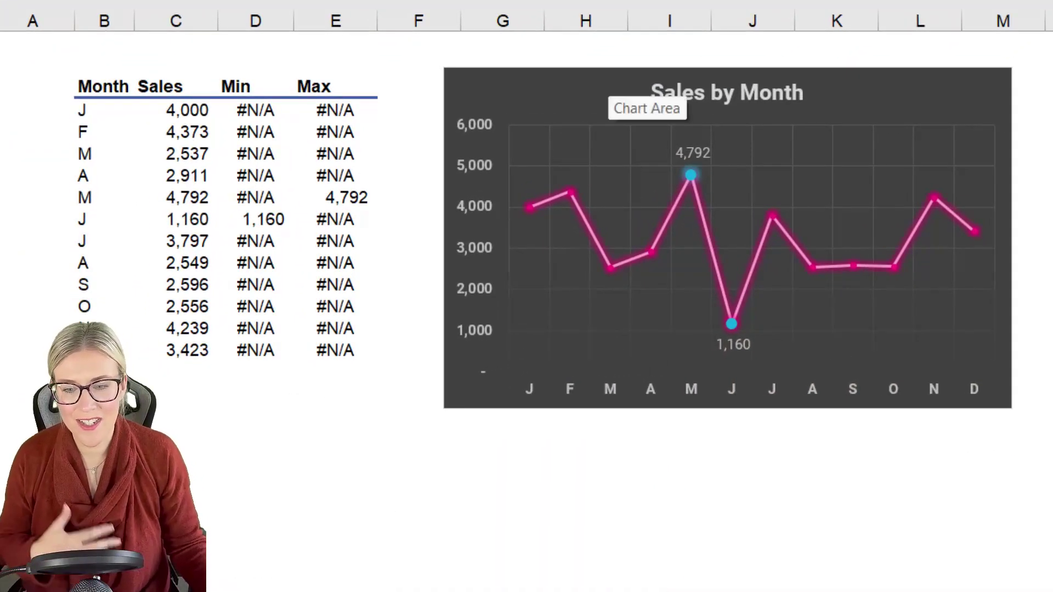
Step: Change September's sales in C9 to 5000 so the chart's maximum marker moves to September
{"action": "left_click", "coordinate": [603, 94]}
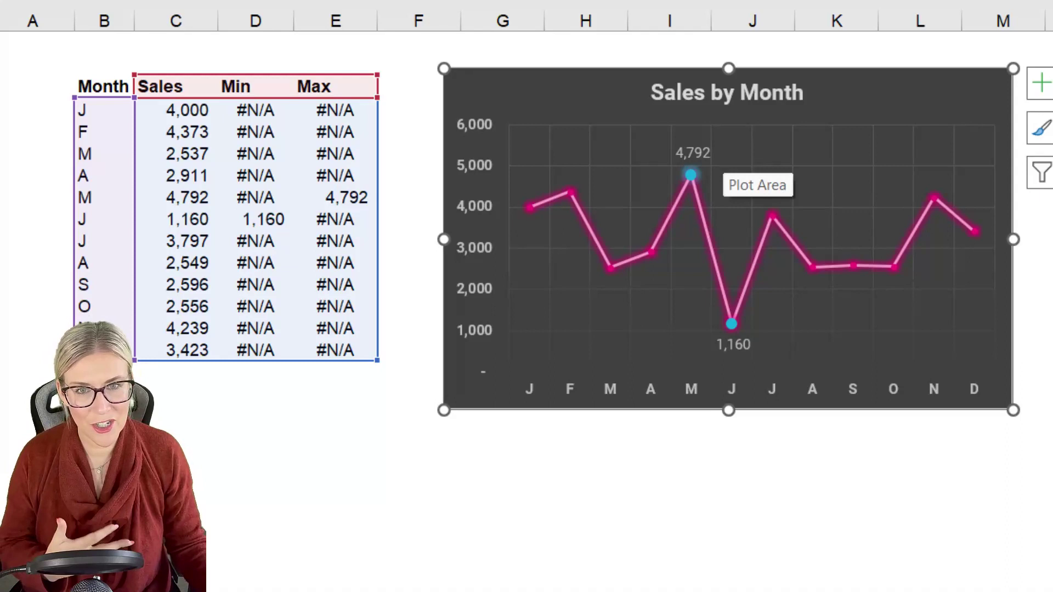
{"action": "left_click", "coordinate": [175, 285]}
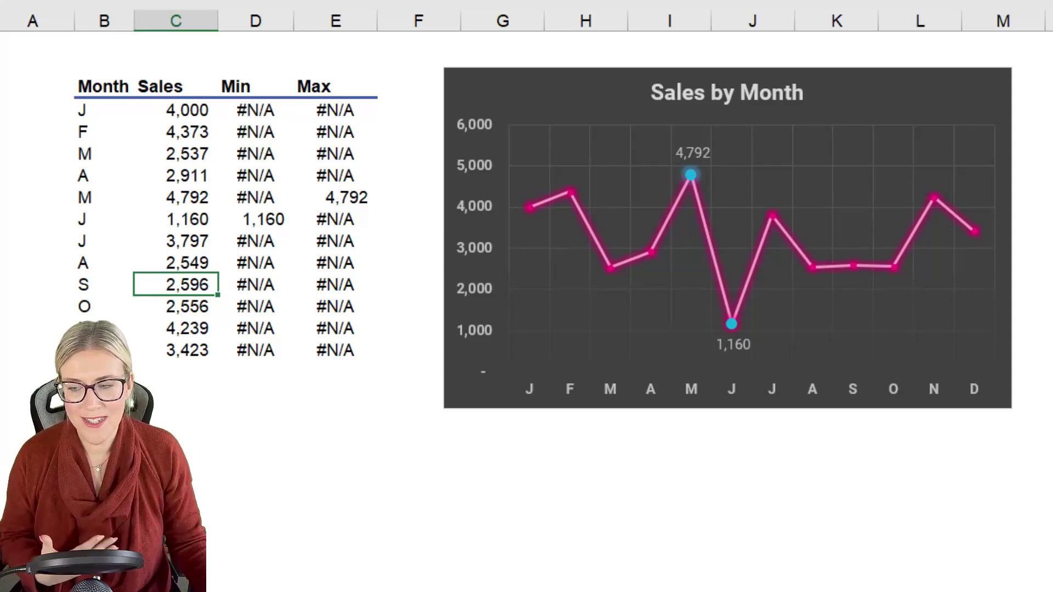
{"action": "type", "text": "5000"}
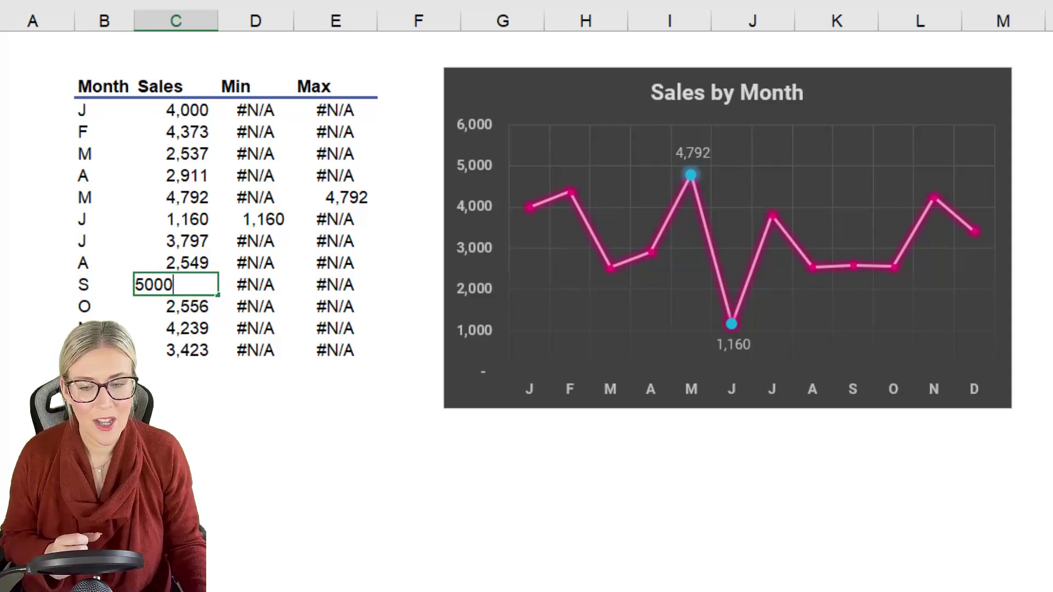
{"action": "key", "text": "Return"}
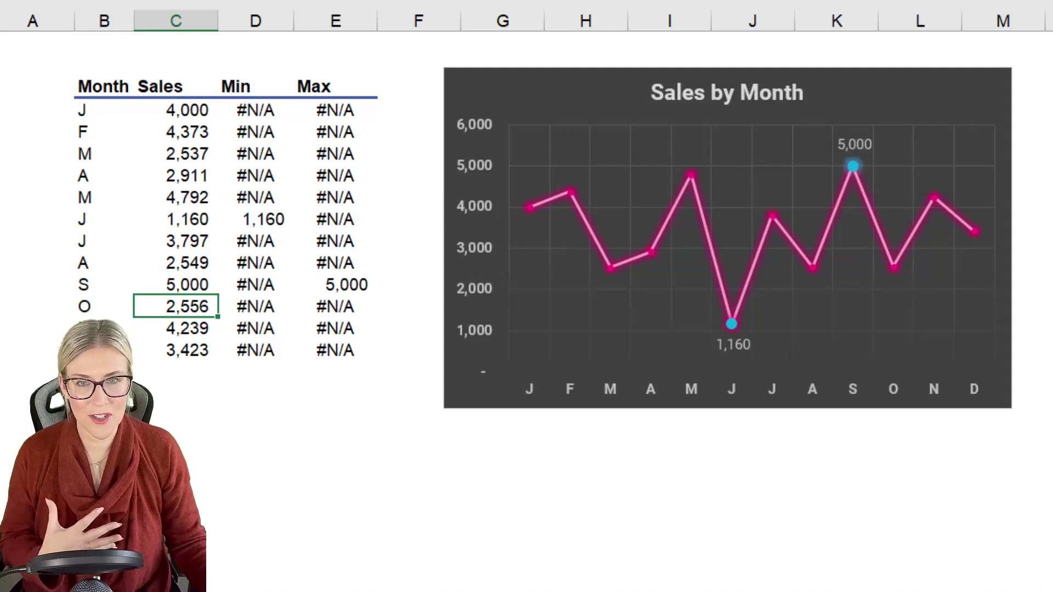
{"action": "mouse_move", "coordinate": [867, 207]}
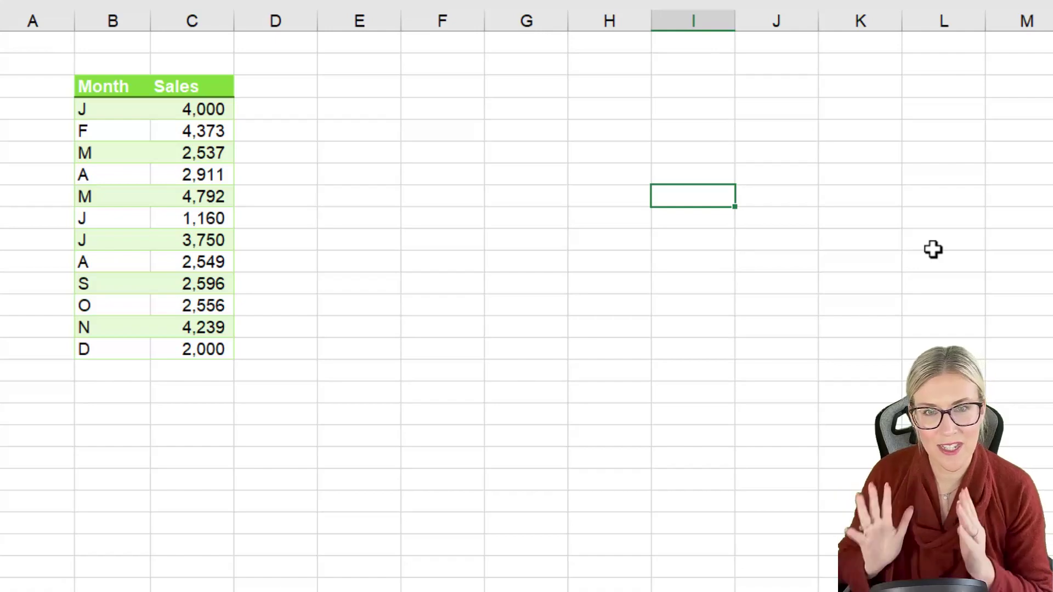
Step: Insert a Line with Markers chart of the monthly Sales and drag it beside the table
{"action": "left_click", "coordinate": [202, 177]}
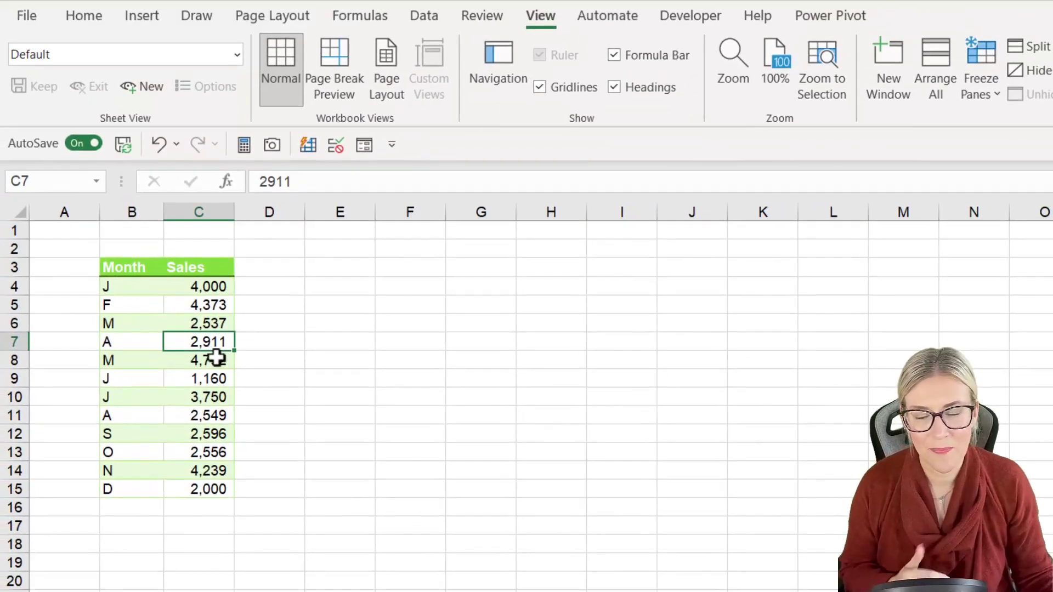
{"action": "left_click", "coordinate": [146, 15]}
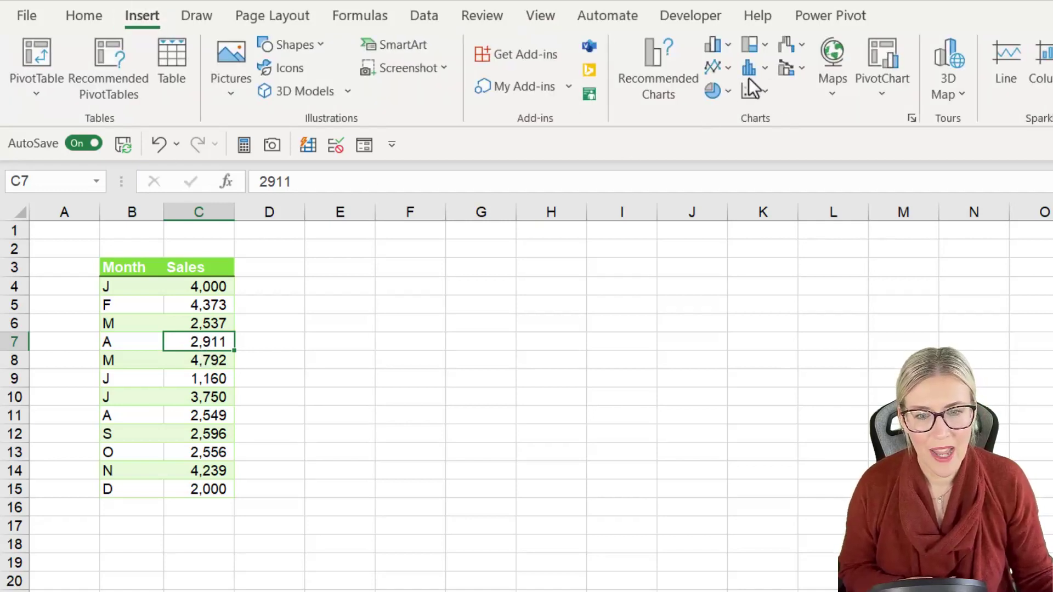
{"action": "left_click", "coordinate": [729, 67]}
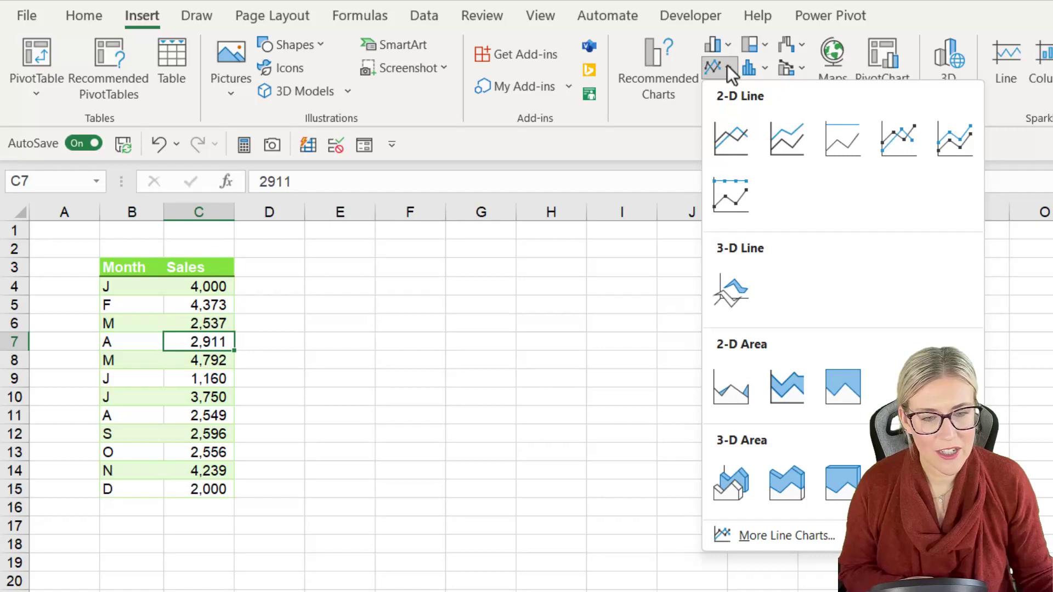
{"action": "left_click", "coordinate": [897, 137]}
{"action": "left_click_drag", "start_coordinate": [884, 369], "coordinate": [687, 273]}
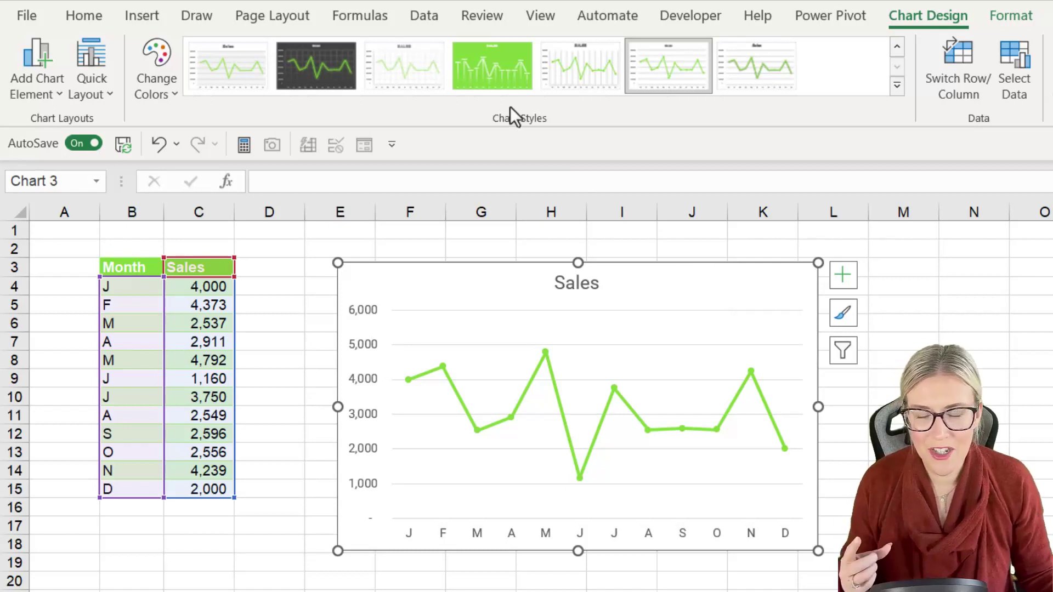
Step: Apply the dark glowing chart style and retitle the chart 'Sales by Month'
{"action": "left_click", "coordinate": [317, 55]}
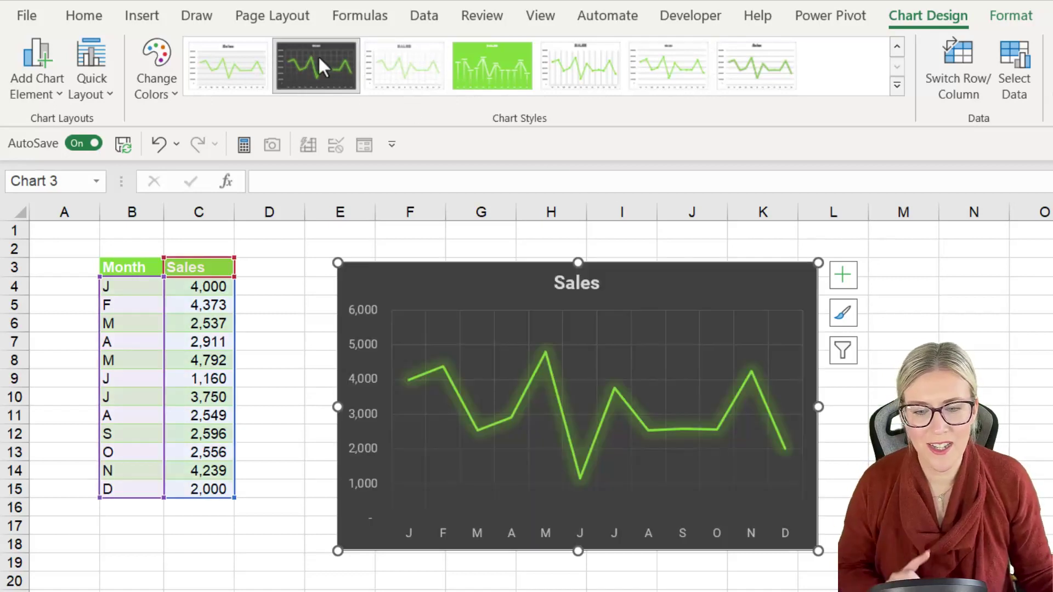
{"action": "left_click", "coordinate": [576, 283]}
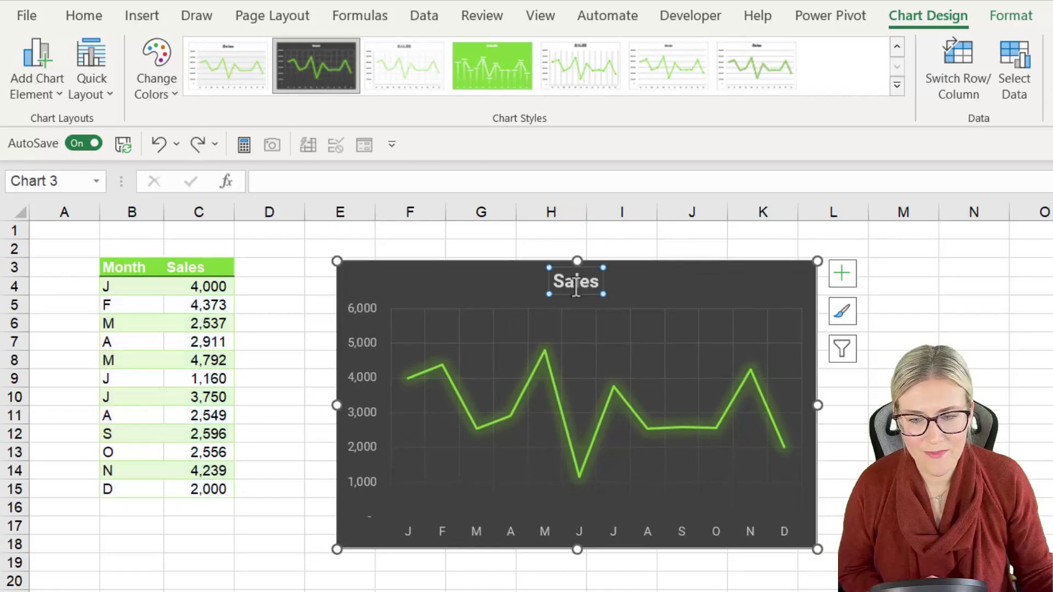
{"action": "double_click", "coordinate": [576, 285]}
{"action": "type", "text": "Sales by Month"}
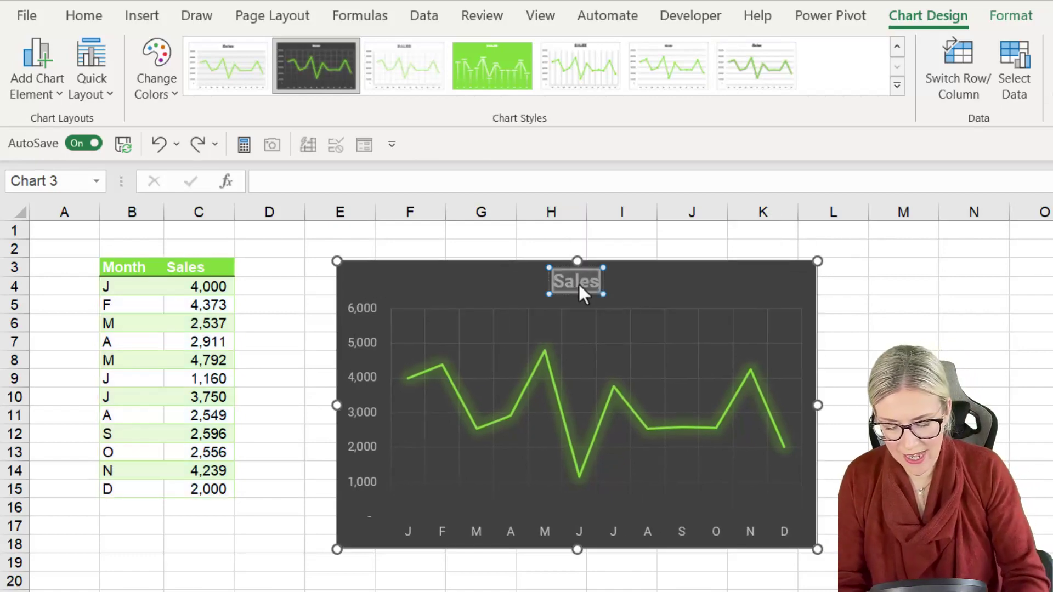
{"action": "key", "text": "Escape"}
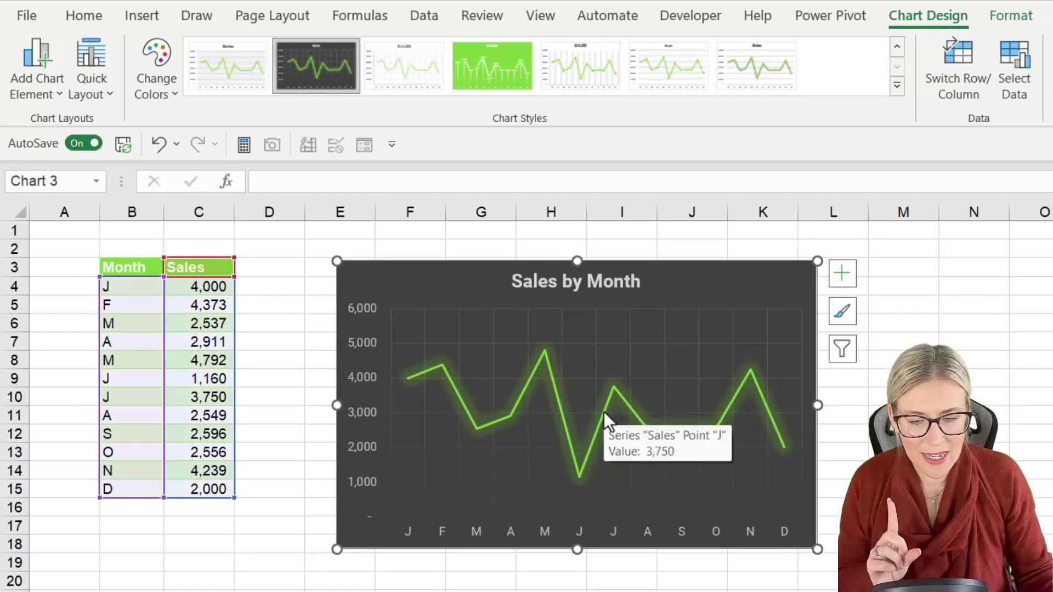
Step: Set the Sales series markers to Automatic with a No line border, then deselect the chart
{"action": "left_click", "coordinate": [604, 413]}
{"action": "key", "text": "ctrl+1"}
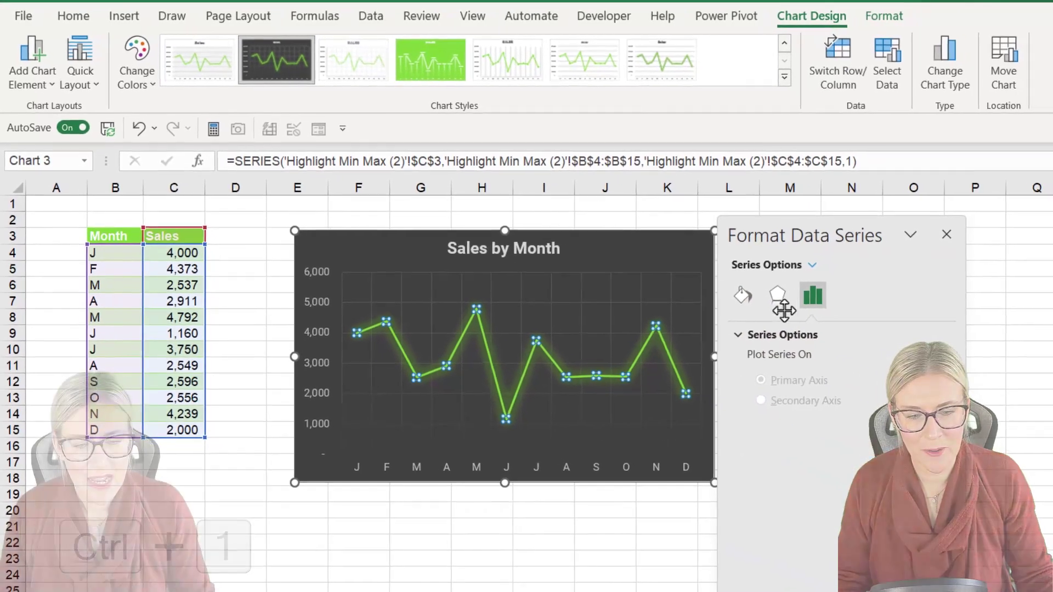
{"action": "left_click", "coordinate": [817, 324]}
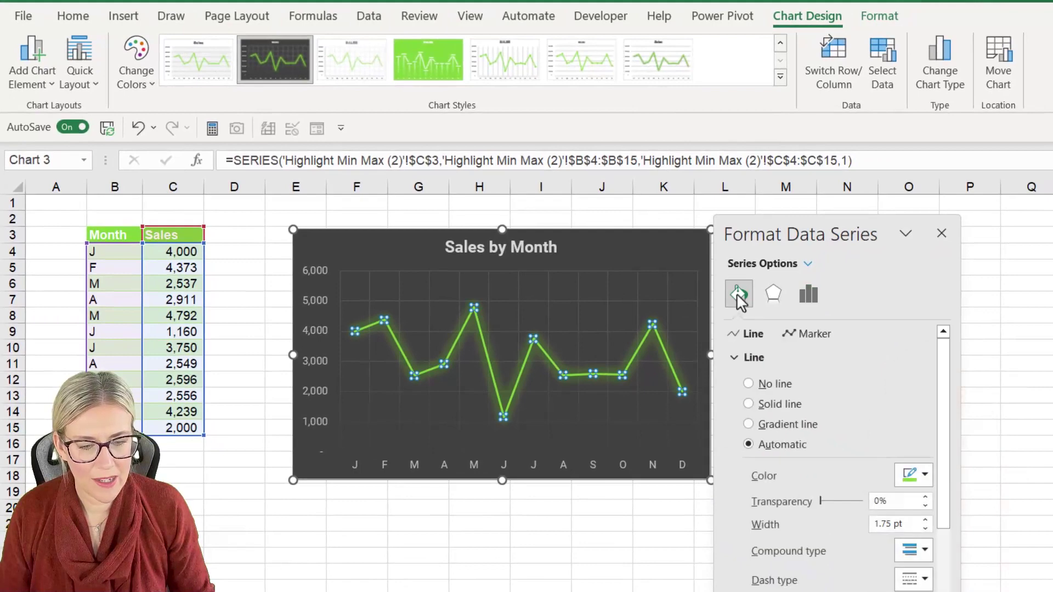
{"action": "left_click", "coordinate": [817, 336]}
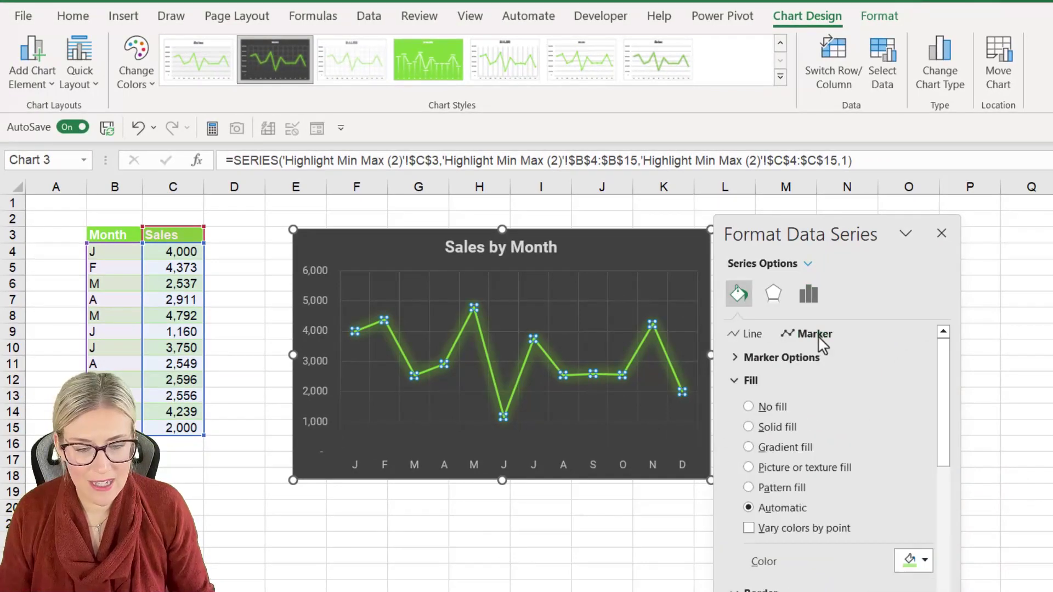
{"action": "left_click", "coordinate": [735, 357]}
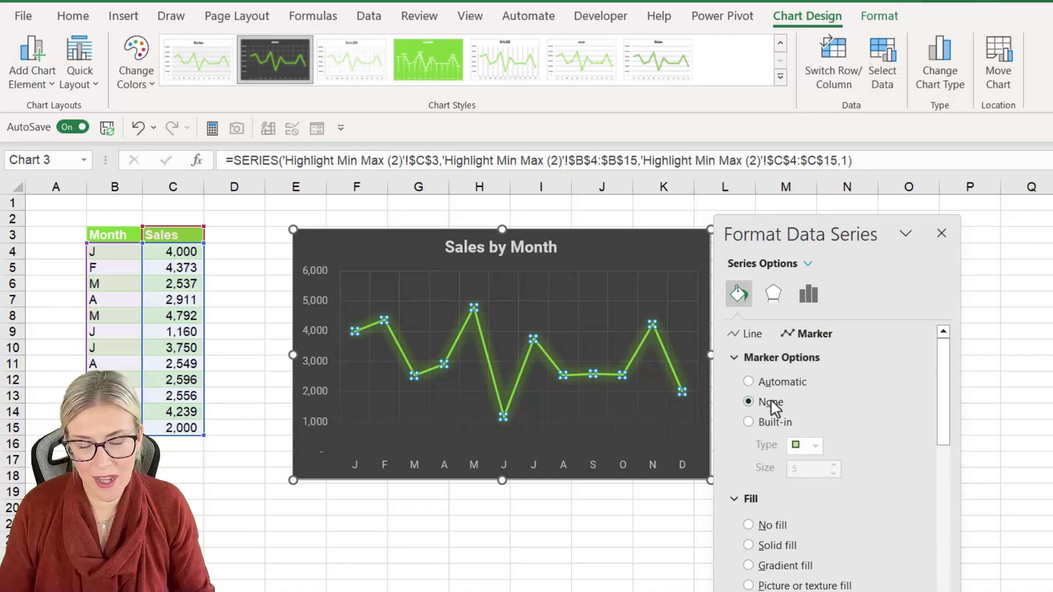
{"action": "left_click", "coordinate": [748, 382]}
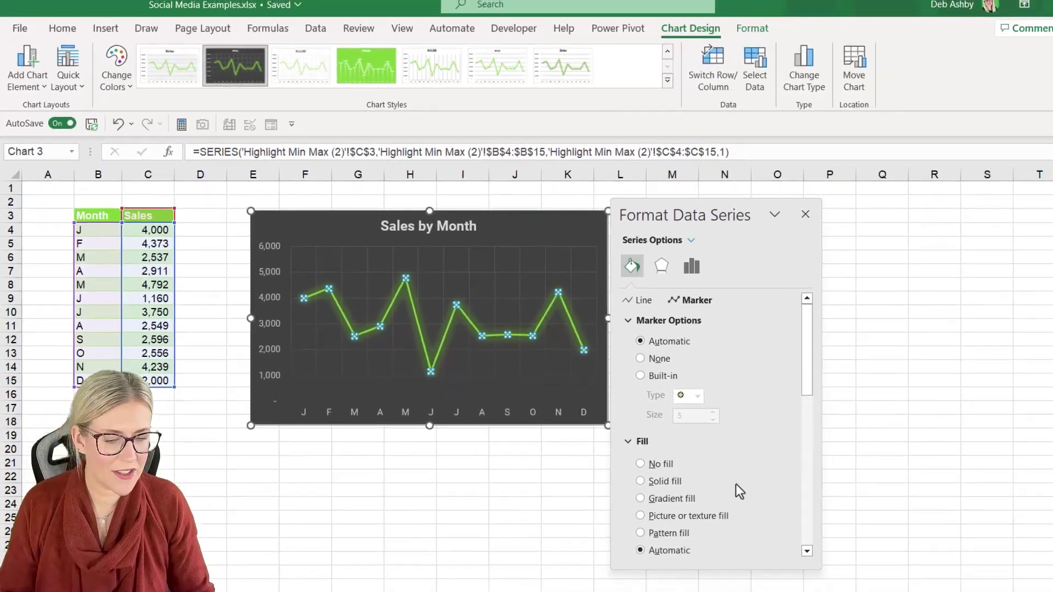
{"action": "scroll", "coordinate": [799, 474], "scroll_direction": "down", "scroll_amount": 3}
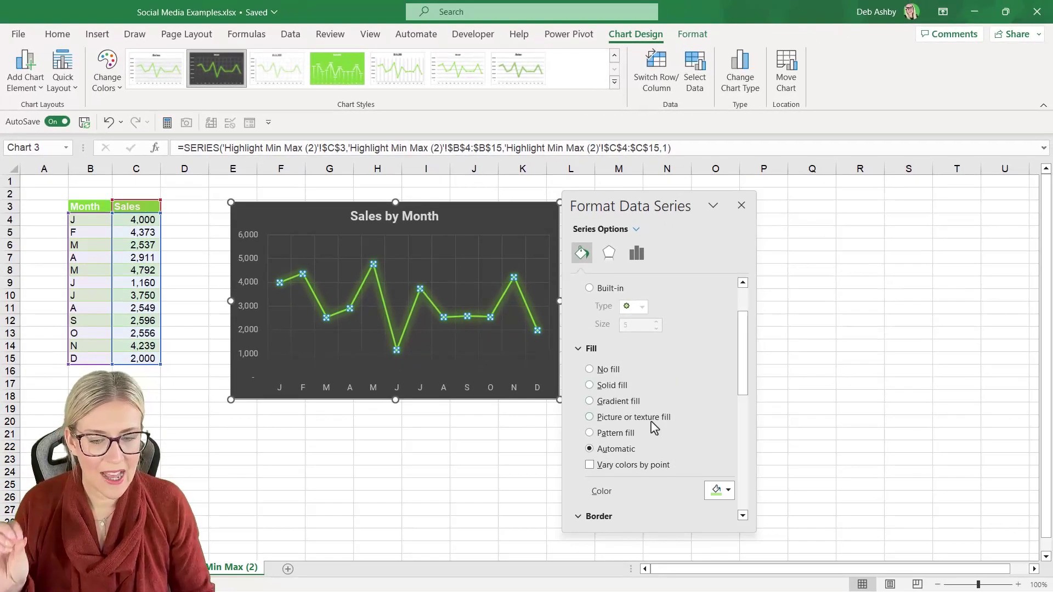
{"action": "scroll", "coordinate": [655, 428], "scroll_direction": "down", "scroll_amount": 3}
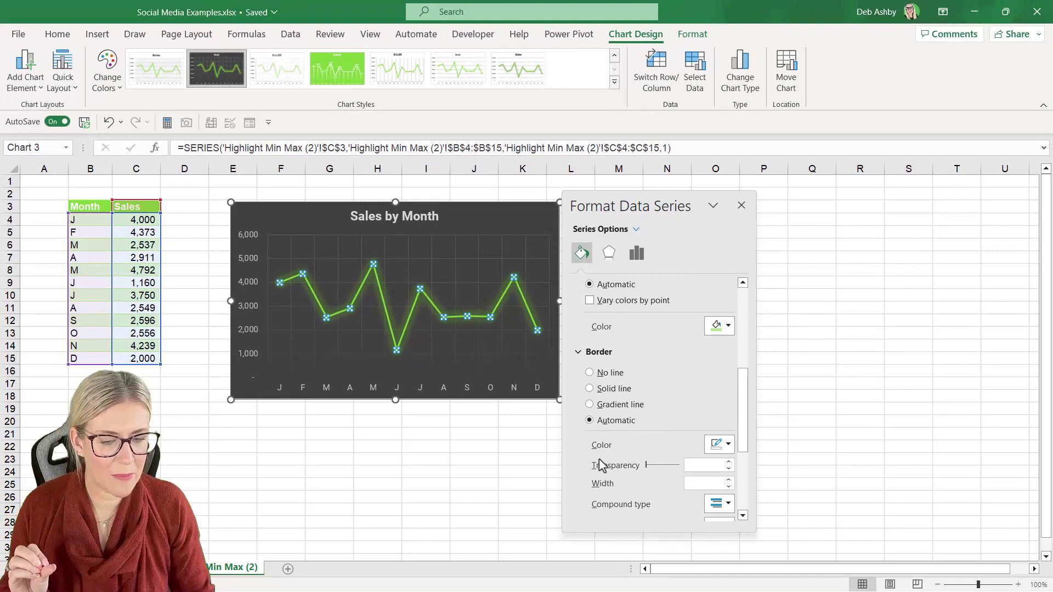
{"action": "scroll", "coordinate": [602, 466], "scroll_direction": "up", "scroll_amount": 2}
{"action": "left_click", "coordinate": [590, 462]}
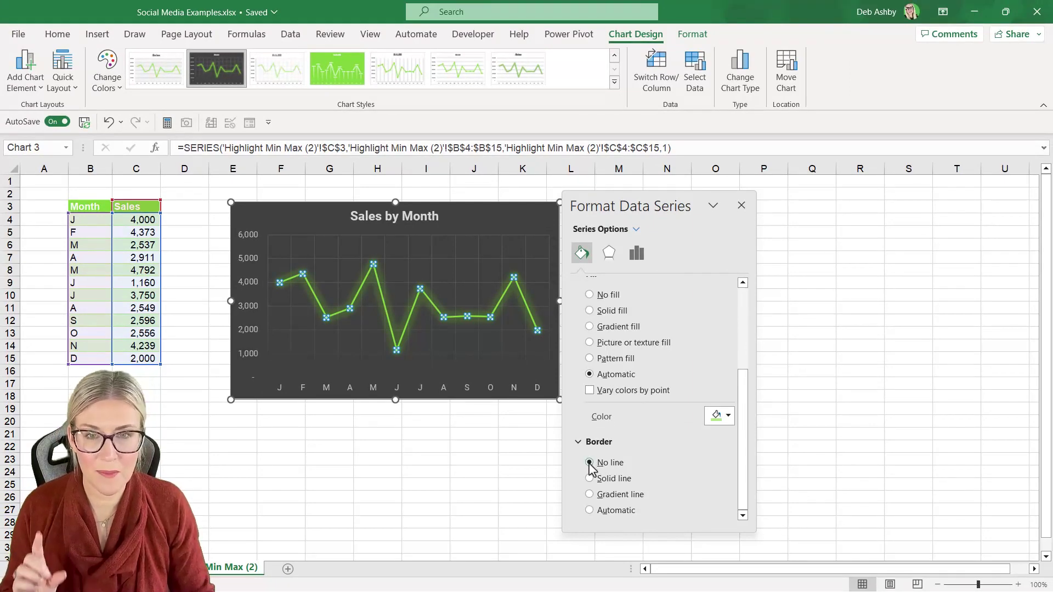
{"action": "left_click", "coordinate": [741, 205]}
{"action": "left_click", "coordinate": [667, 310]}
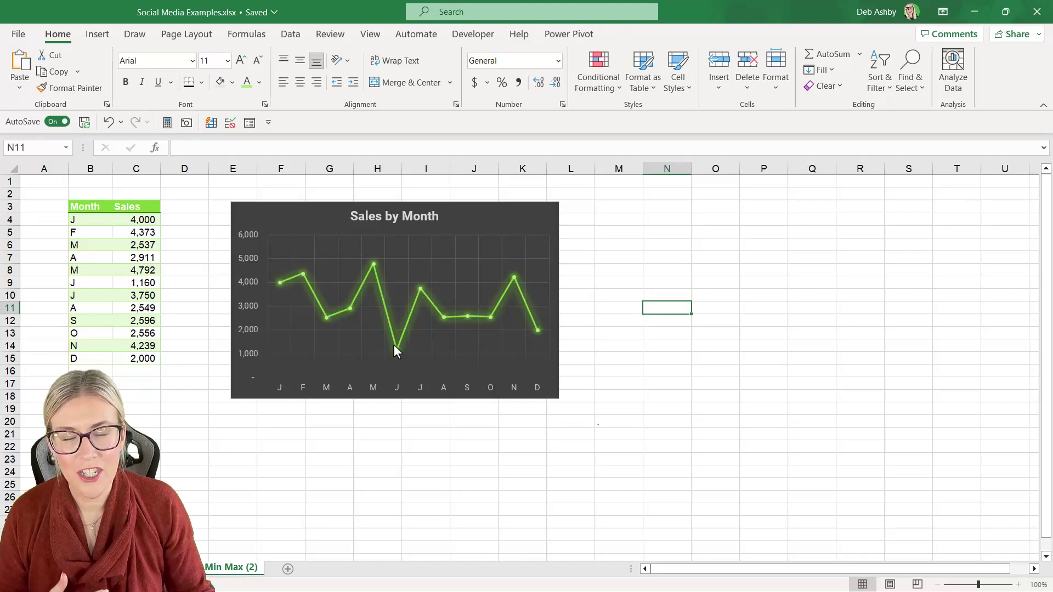
Step: Drag the Sales by Month chart further right, widening the gap from the table
{"action": "mouse_move", "coordinate": [394, 346]}
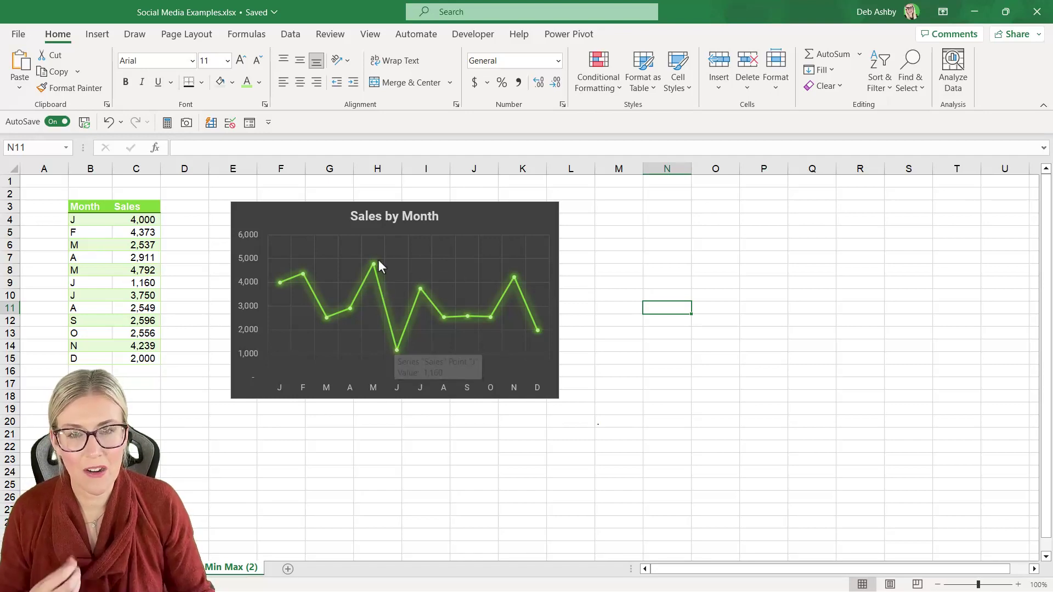
{"action": "mouse_move", "coordinate": [373, 271]}
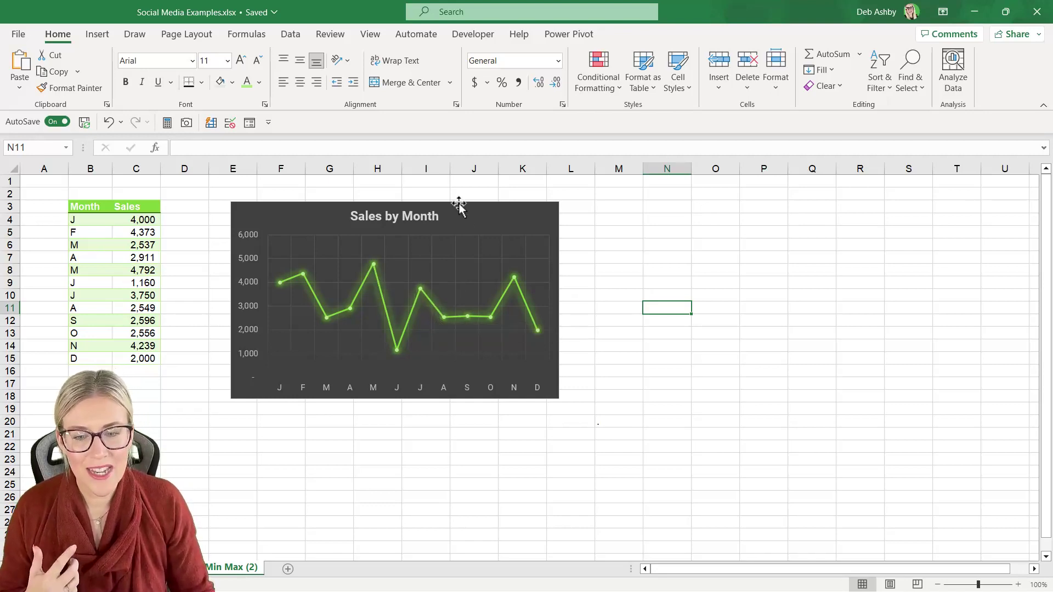
{"action": "left_click_drag", "start_coordinate": [450, 206], "coordinate": [570, 204]}
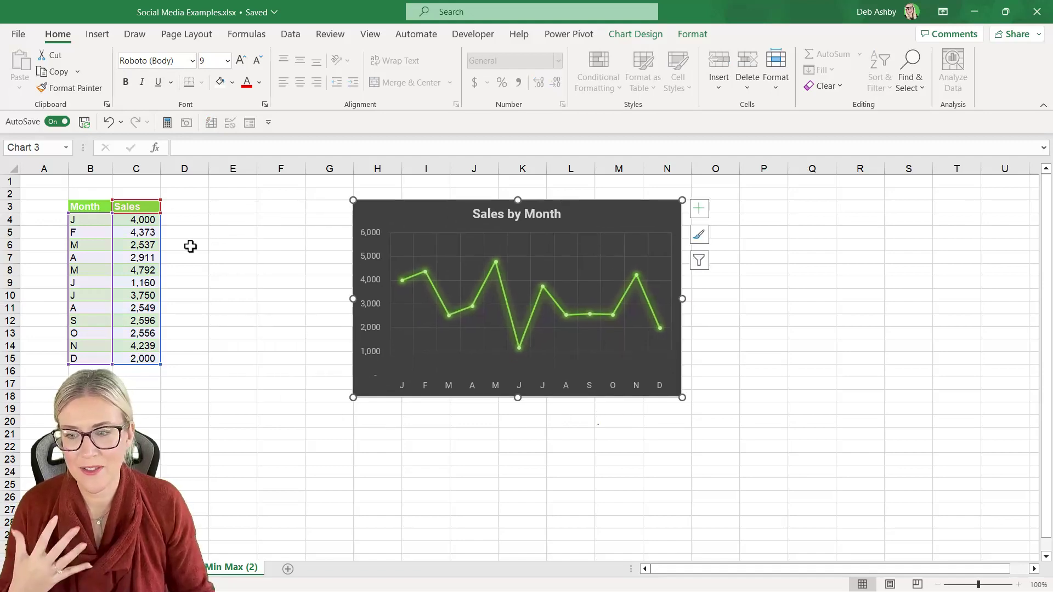
Step: Copy the Sales header's green formatting onto the Min and Max headers in D3:E3 with Format Painter
{"action": "left_click", "coordinate": [185, 208]}
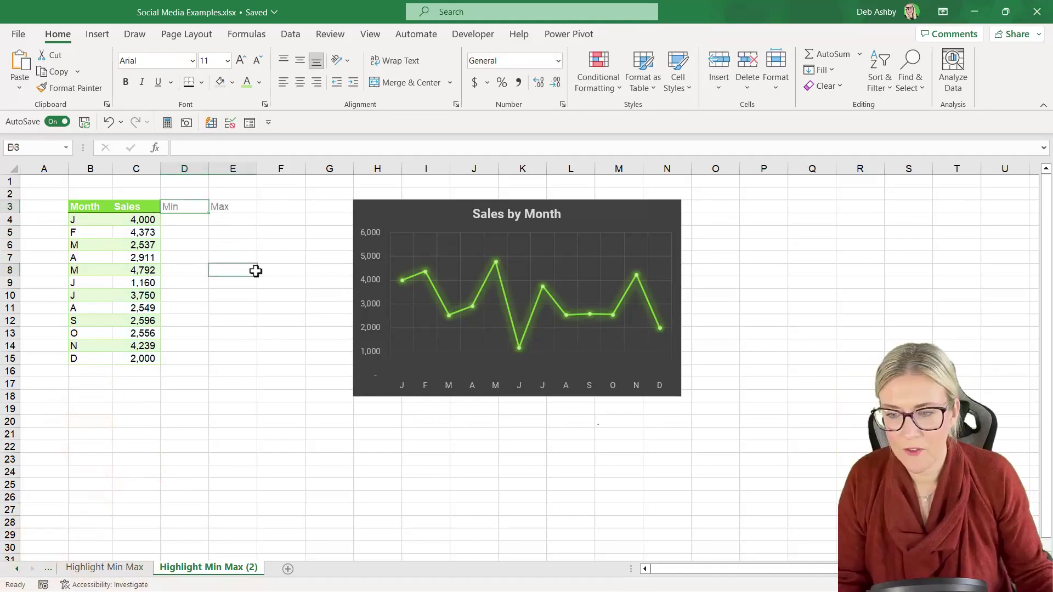
{"action": "left_click", "coordinate": [254, 271]}
{"action": "left_click", "coordinate": [146, 209]}
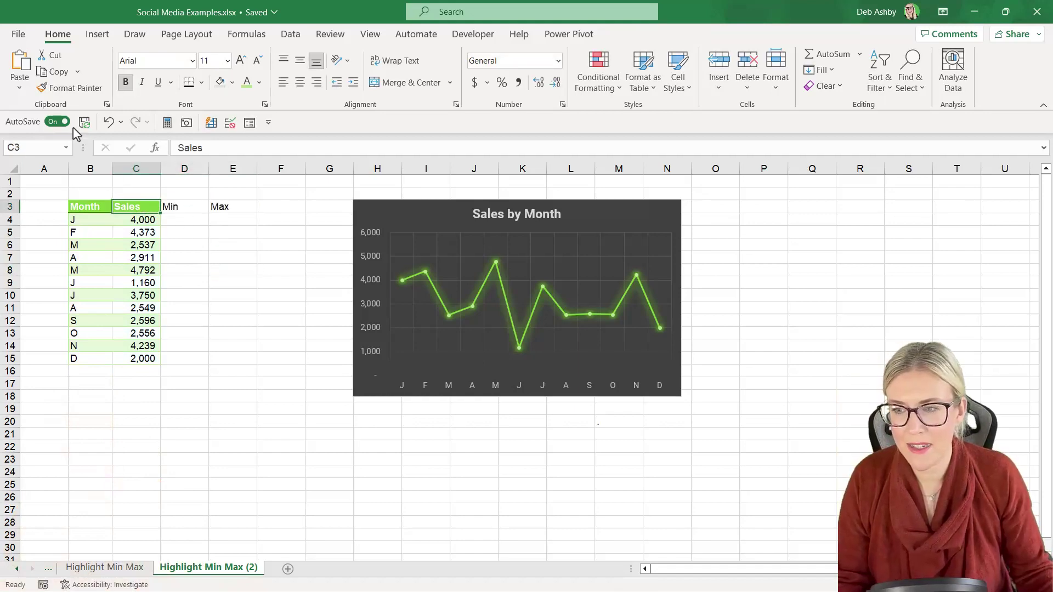
{"action": "left_click", "coordinate": [70, 88]}
{"action": "left_click_drag", "start_coordinate": [181, 208], "coordinate": [235, 211]}
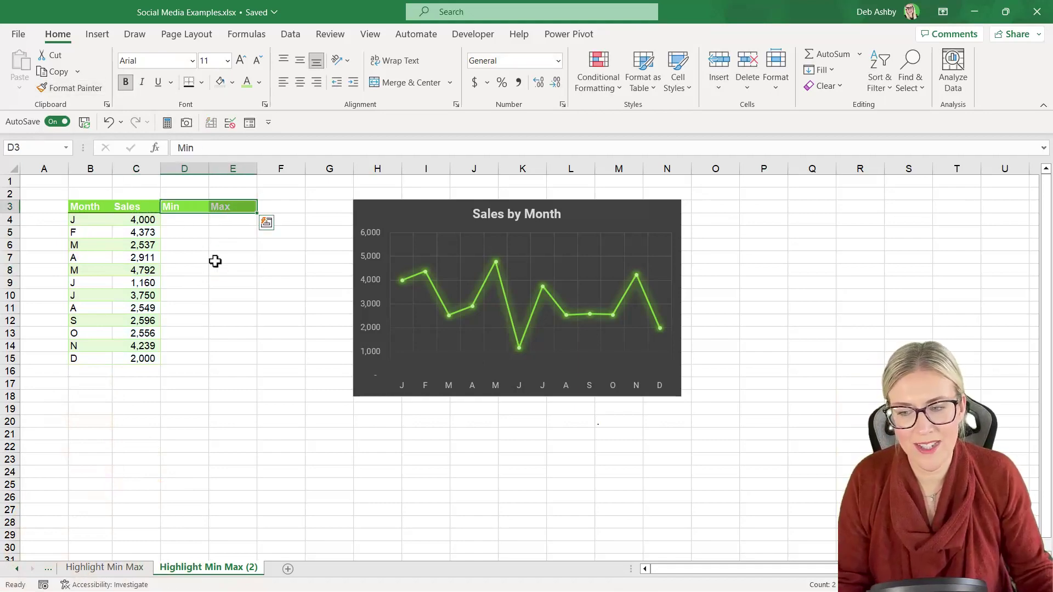
{"action": "left_click", "coordinate": [214, 259]}
Step: Review the monthly sales values in column C, noting June's lowest value of 1,160
{"action": "left_click", "coordinate": [233, 295]}
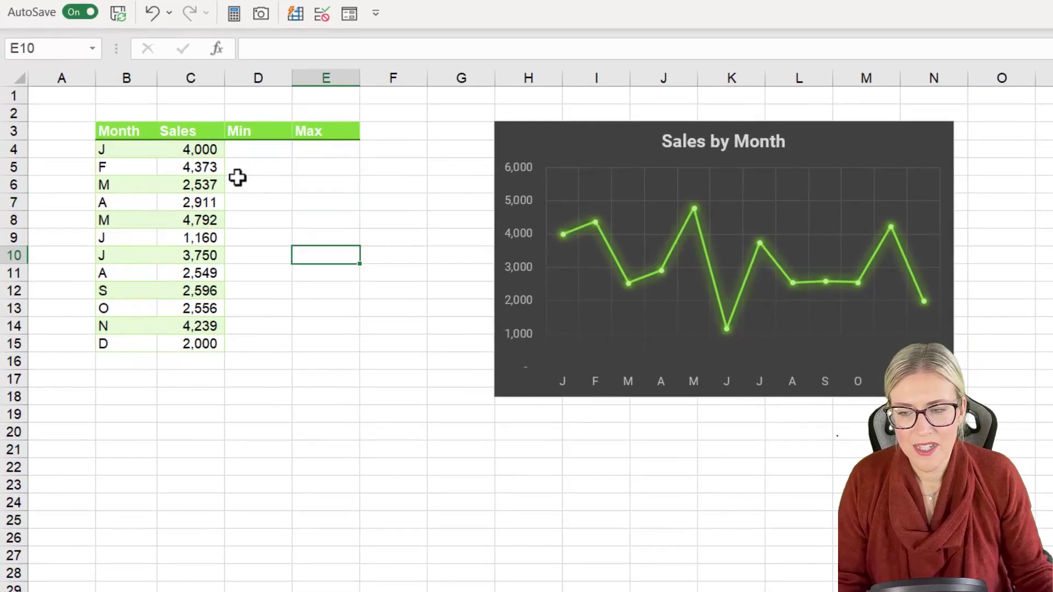
{"action": "left_click", "coordinate": [245, 149]}
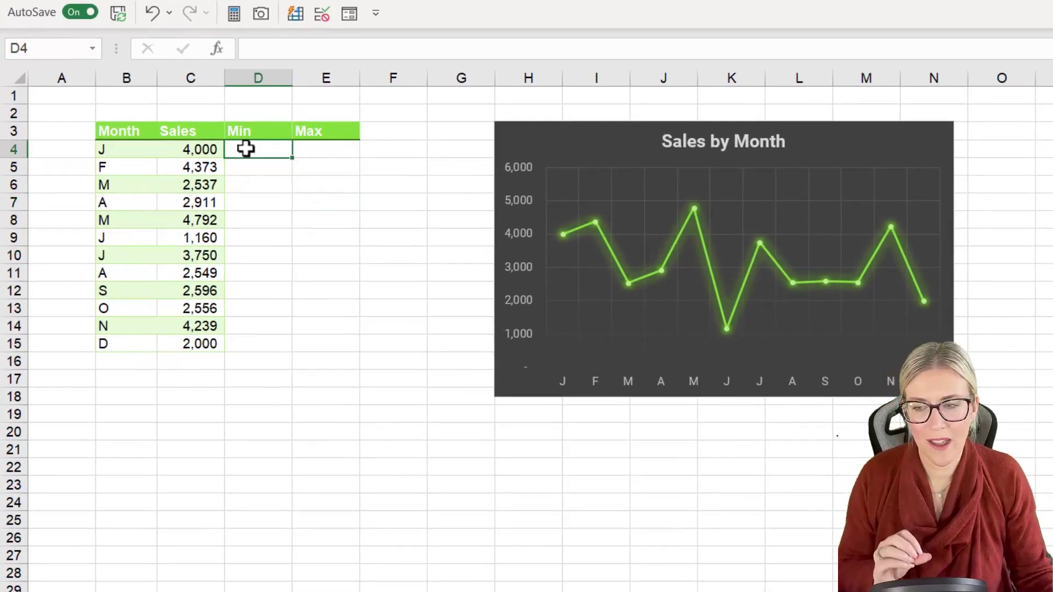
{"action": "left_click_drag", "start_coordinate": [203, 149], "coordinate": [190, 344]}
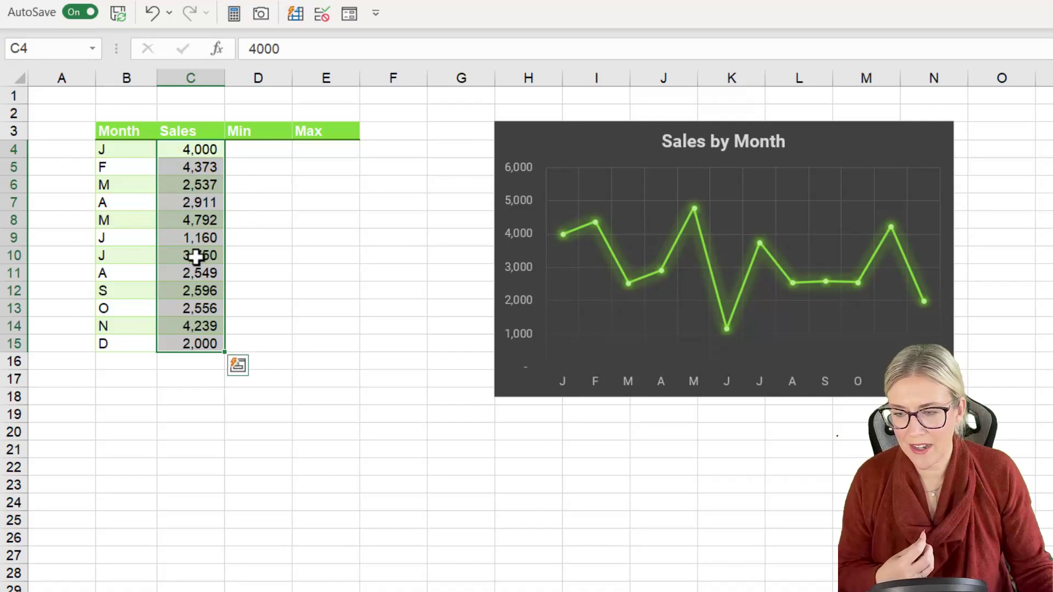
{"action": "left_click", "coordinate": [190, 235]}
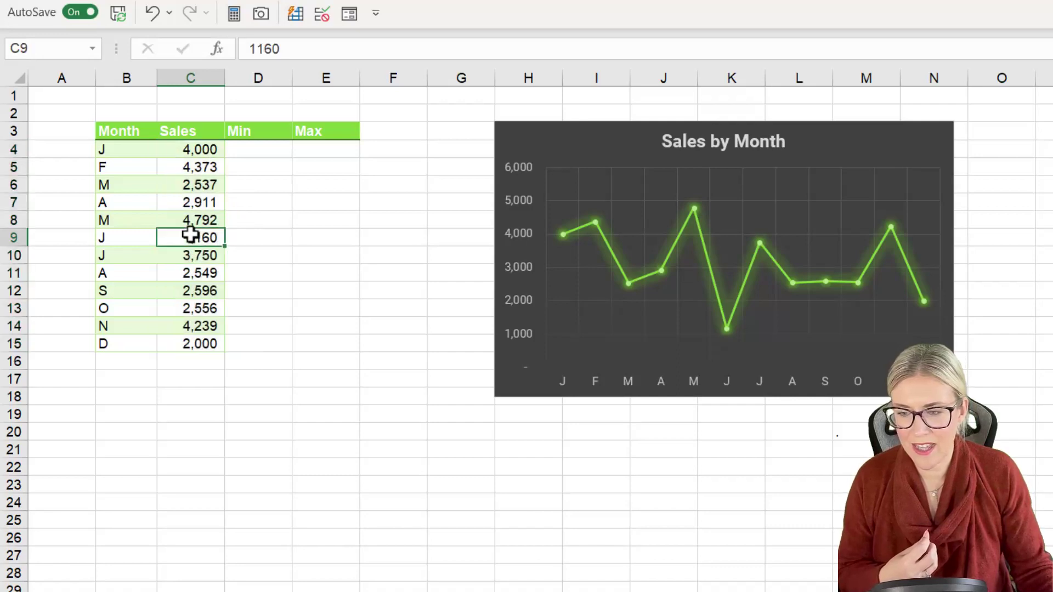
{"action": "left_click", "coordinate": [265, 237]}
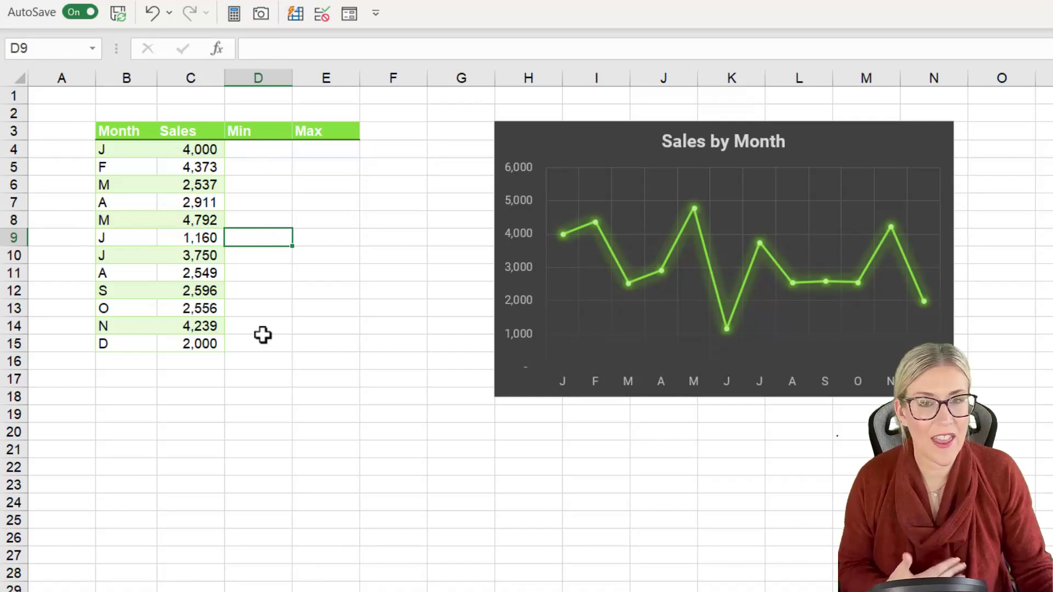
Step: Enter =IF(C4=MIN($C$4:$C$15),C4,"") in D4, locking the sales range as absolute
{"action": "left_click", "coordinate": [263, 148]}
{"action": "type", "text": "=IF"}
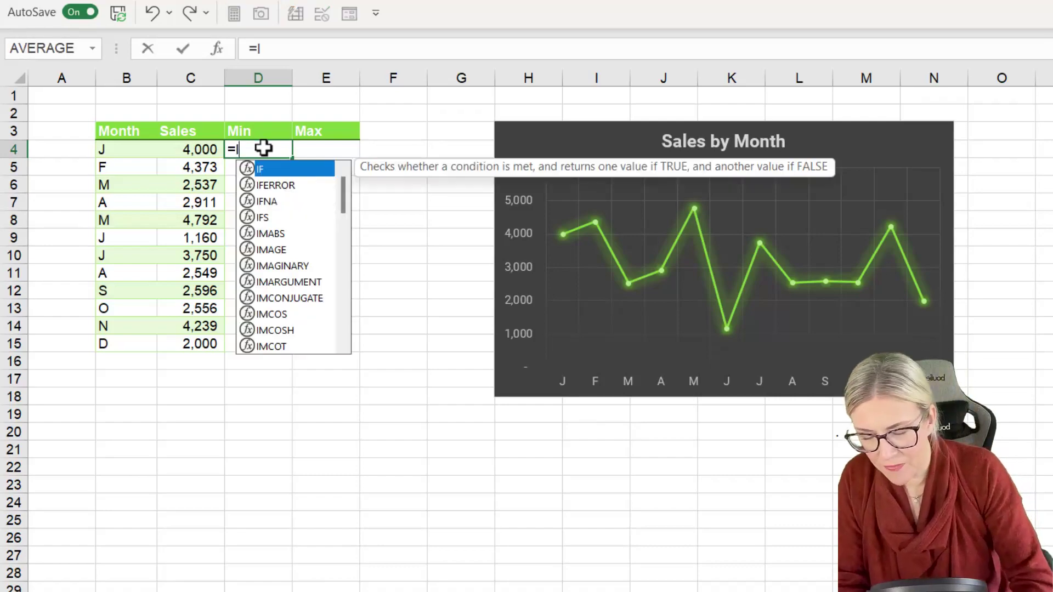
{"action": "type", "text": "("}
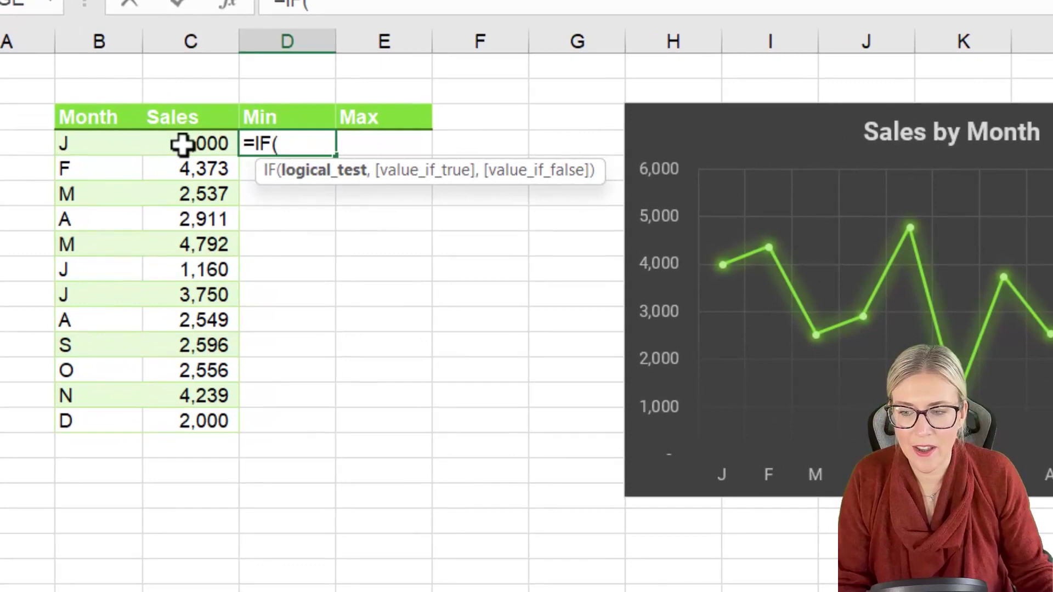
{"action": "left_click", "coordinate": [182, 145]}
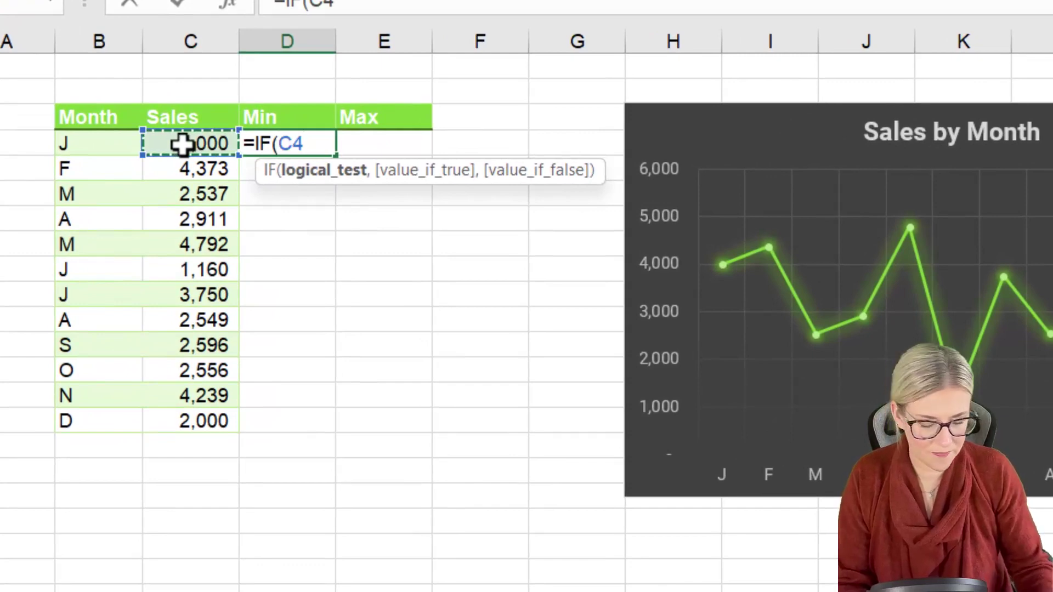
{"action": "type", "text": "="}
{"action": "type", "text": "MIN("}
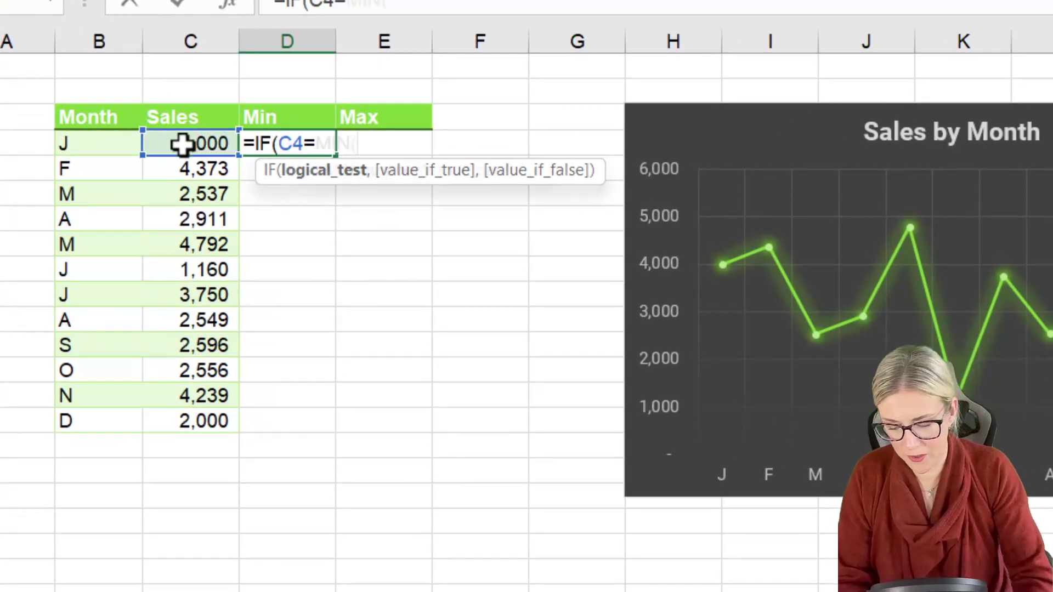
{"action": "left_click_drag", "start_coordinate": [181, 144], "coordinate": [183, 421]}
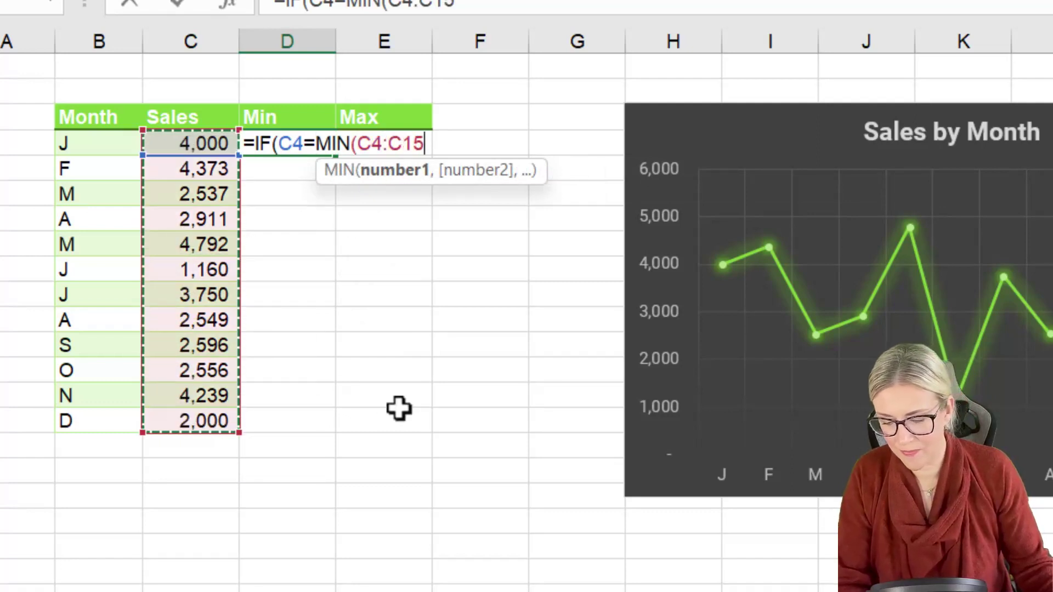
{"action": "key", "text": "F4"}
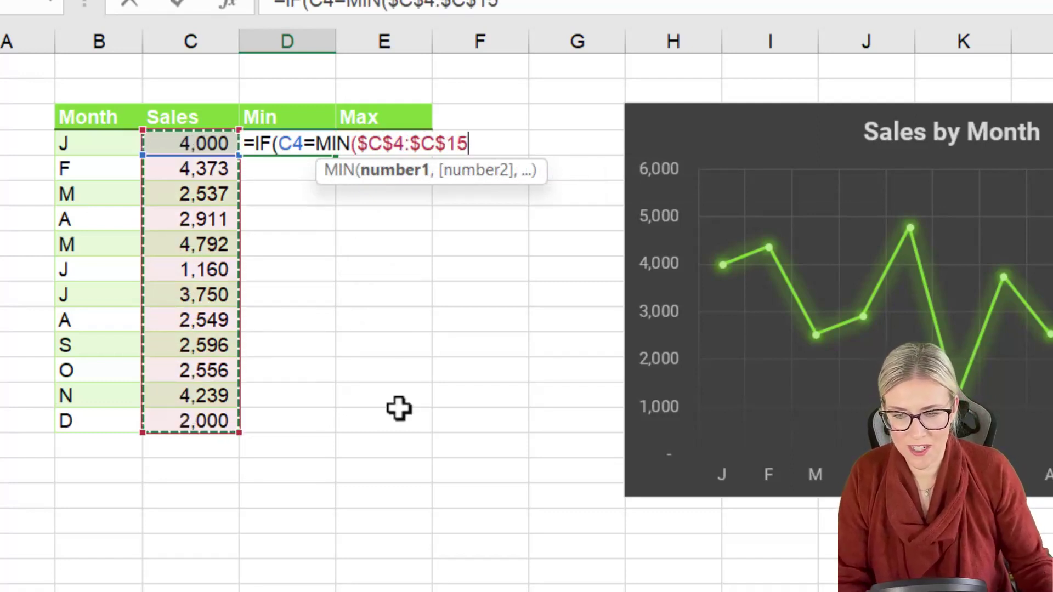
{"action": "type", "text": ")"}
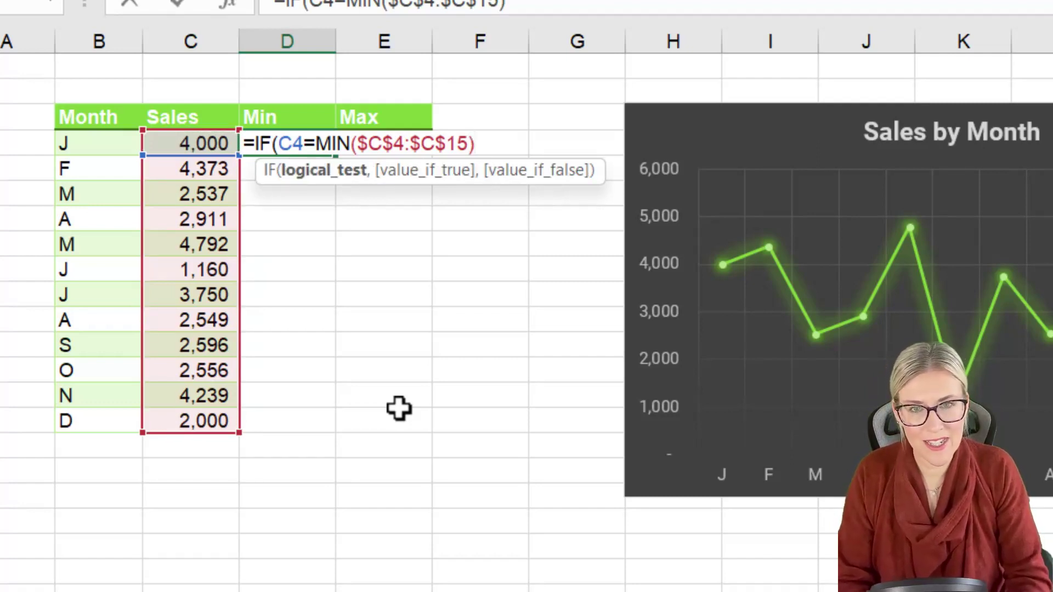
{"action": "type", "text": ","}
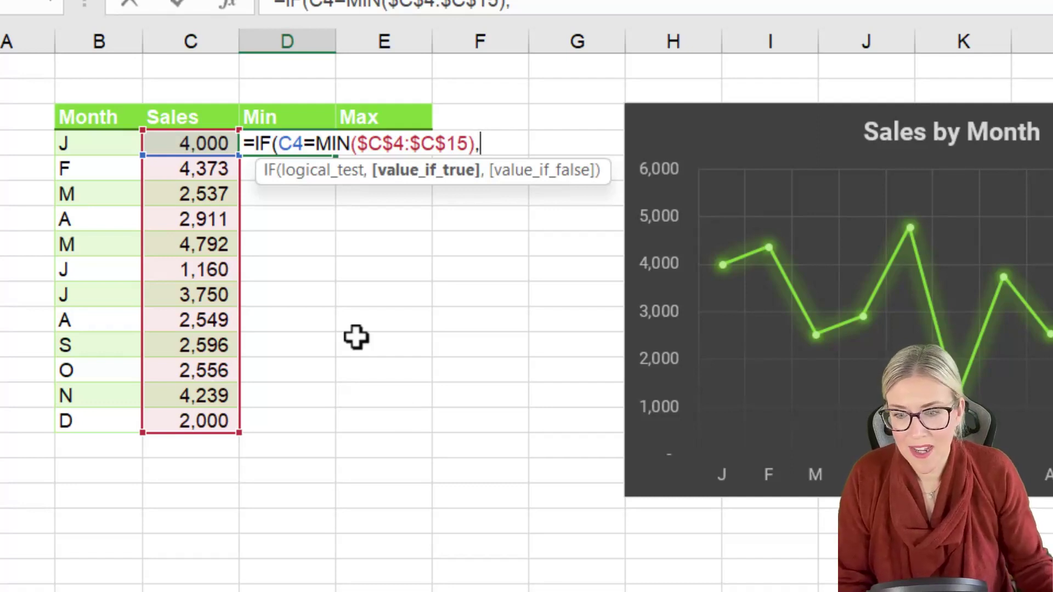
{"action": "left_click", "coordinate": [204, 142]}
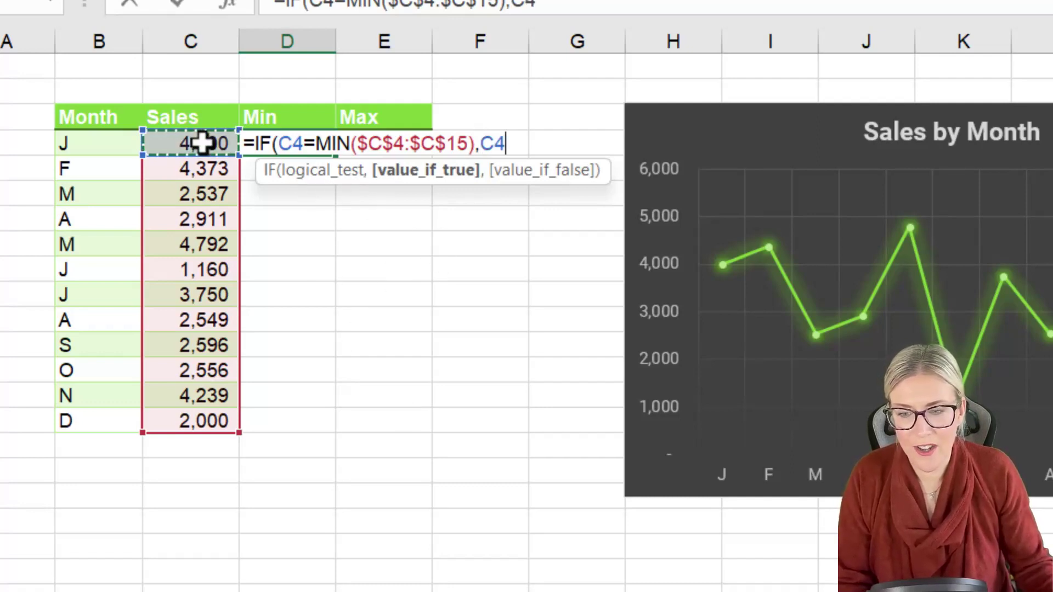
{"action": "type", "text": ","}
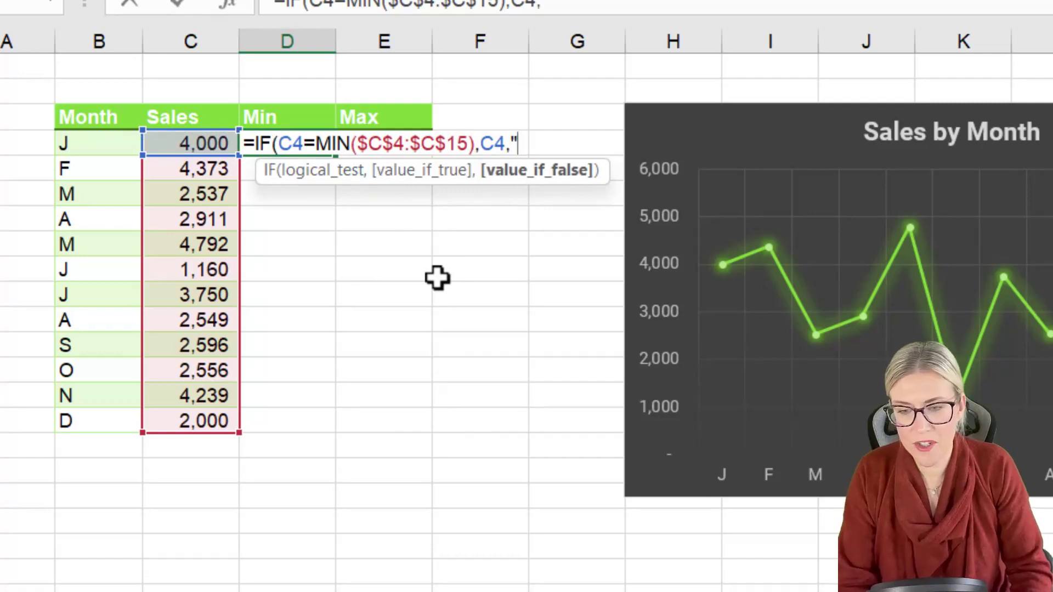
{"action": "type", "text": "\"\""}
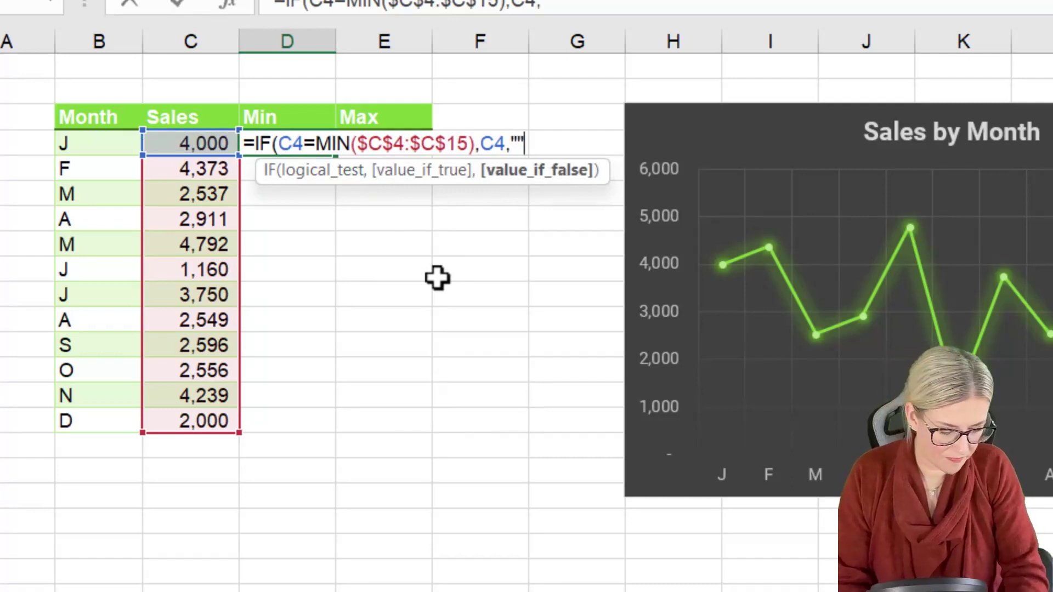
{"action": "type", "text": ")"}
{"action": "key", "text": "Return"}
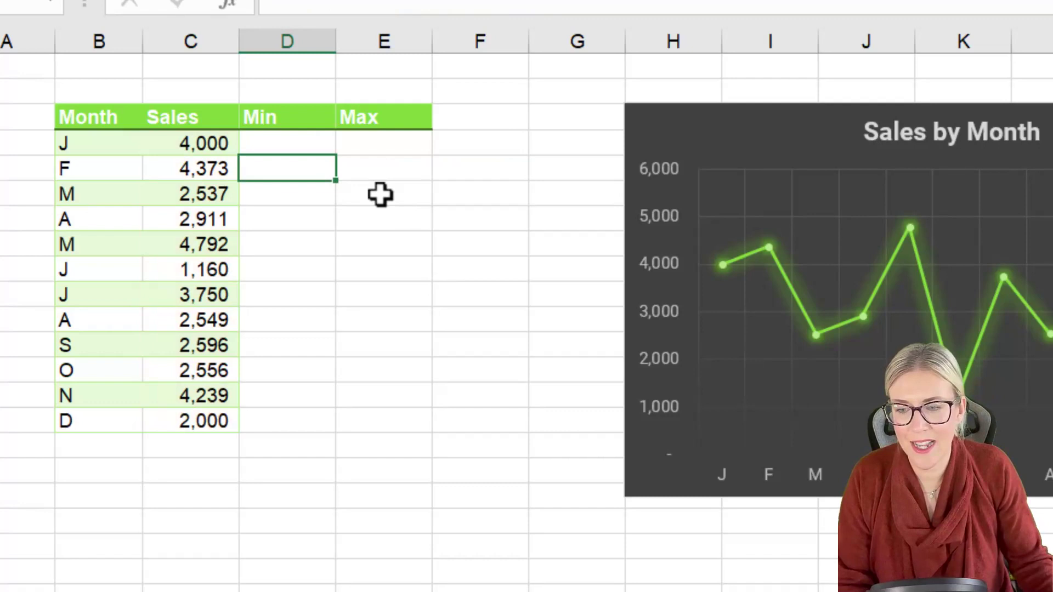
Step: Fill the D4 Min formula down to D15 so only June's 1160 shows
{"action": "left_click", "coordinate": [313, 145]}
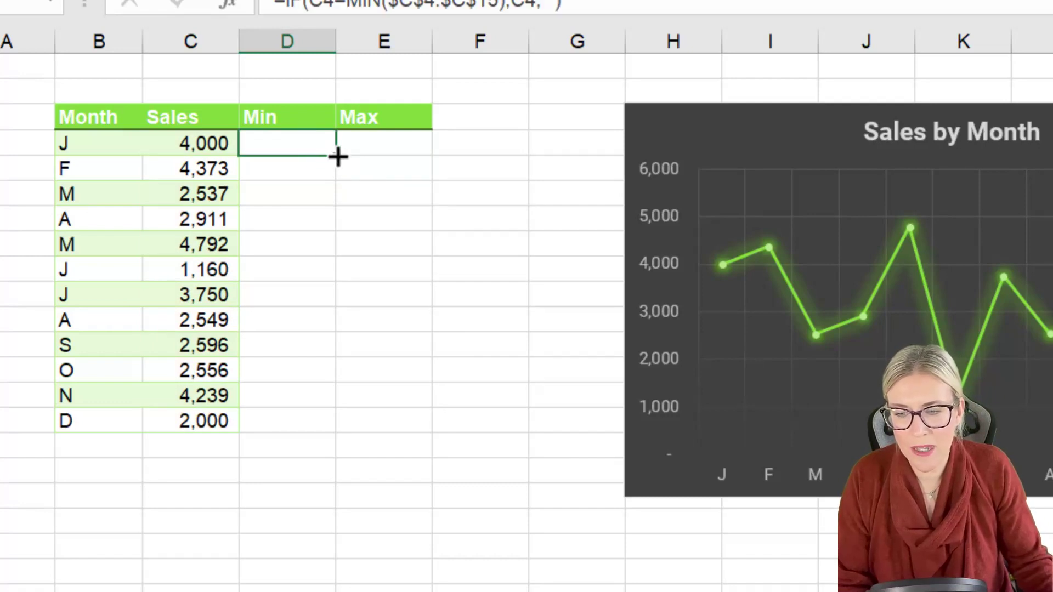
{"action": "double_click", "coordinate": [336, 155]}
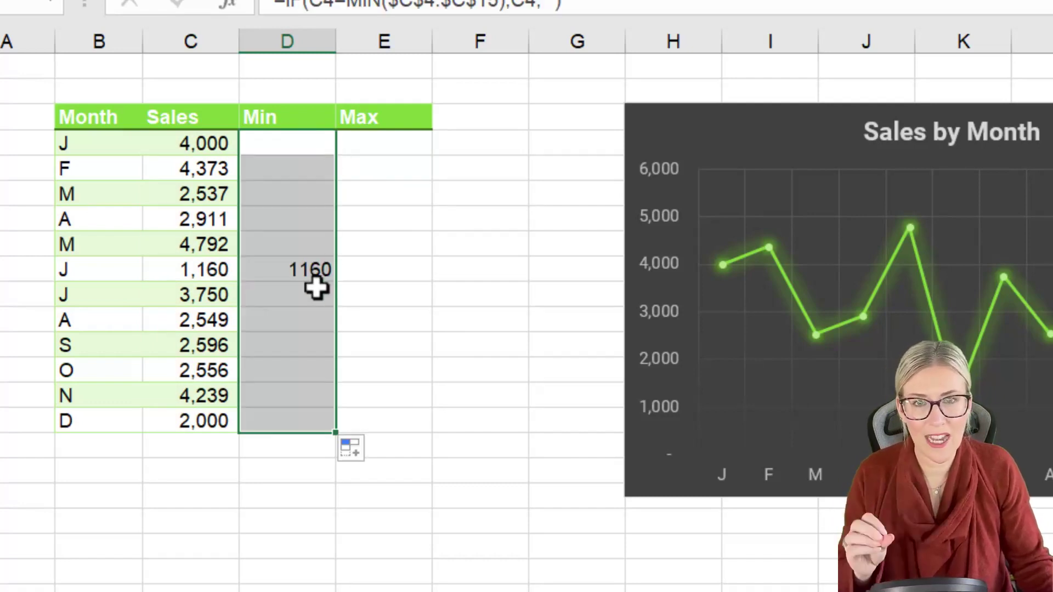
{"action": "left_click", "coordinate": [313, 270]}
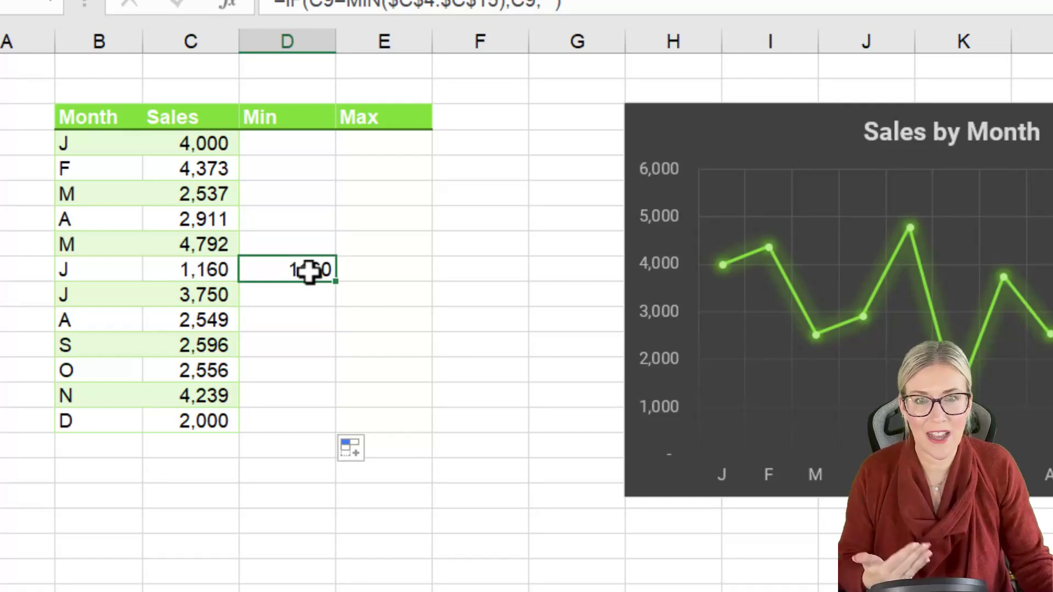
{"action": "left_click", "coordinate": [371, 143]}
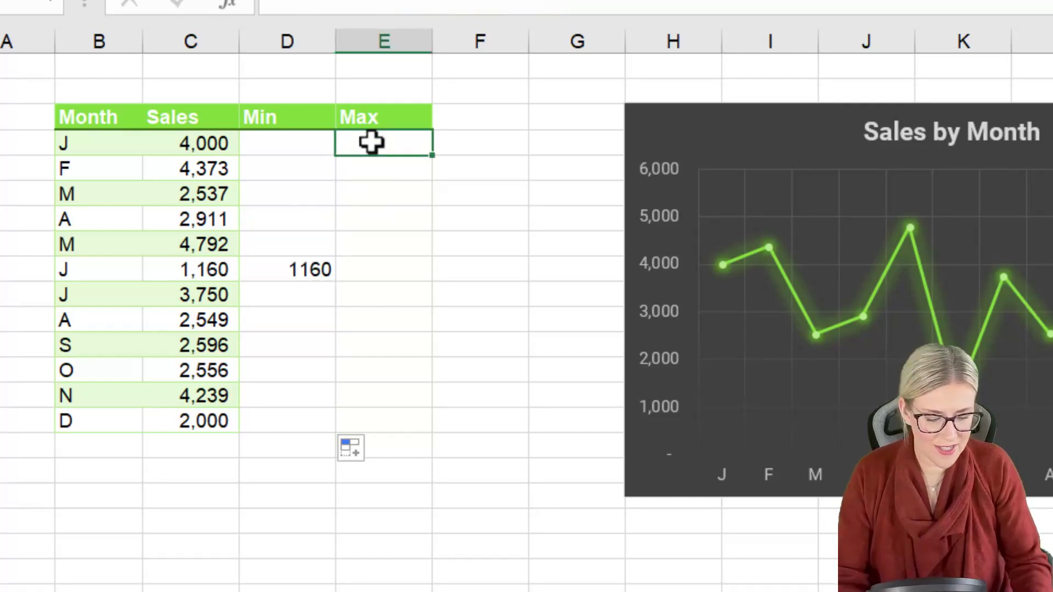
Step: Copy the formula into E4, change it to =IF(C4=MAX($C$4:$C$15),C4,""), and fill it down to E15
{"action": "left_click", "coordinate": [274, 147]}
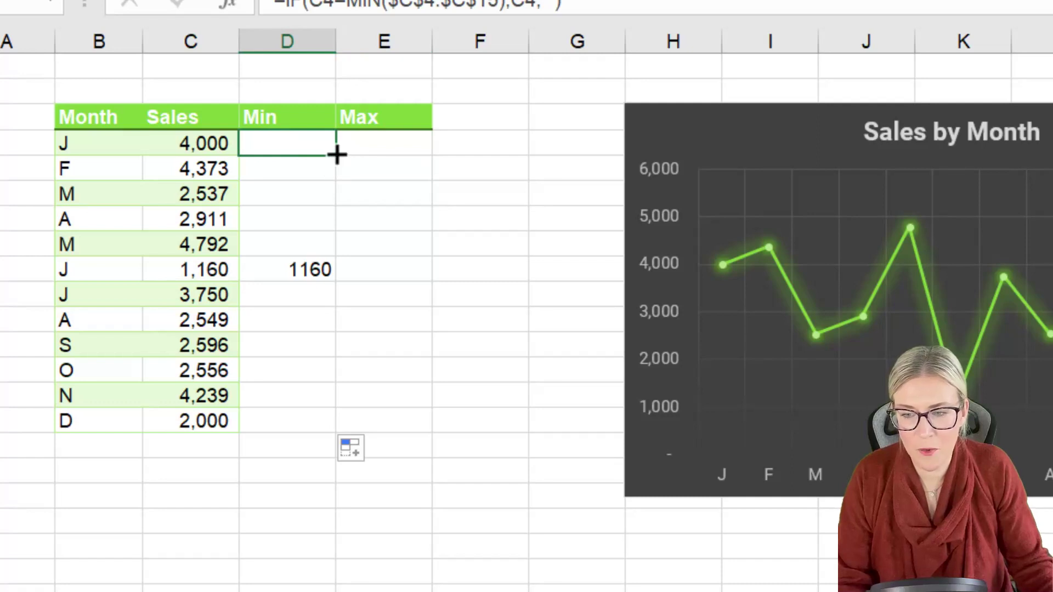
{"action": "left_click_drag", "start_coordinate": [336, 157], "coordinate": [411, 157]}
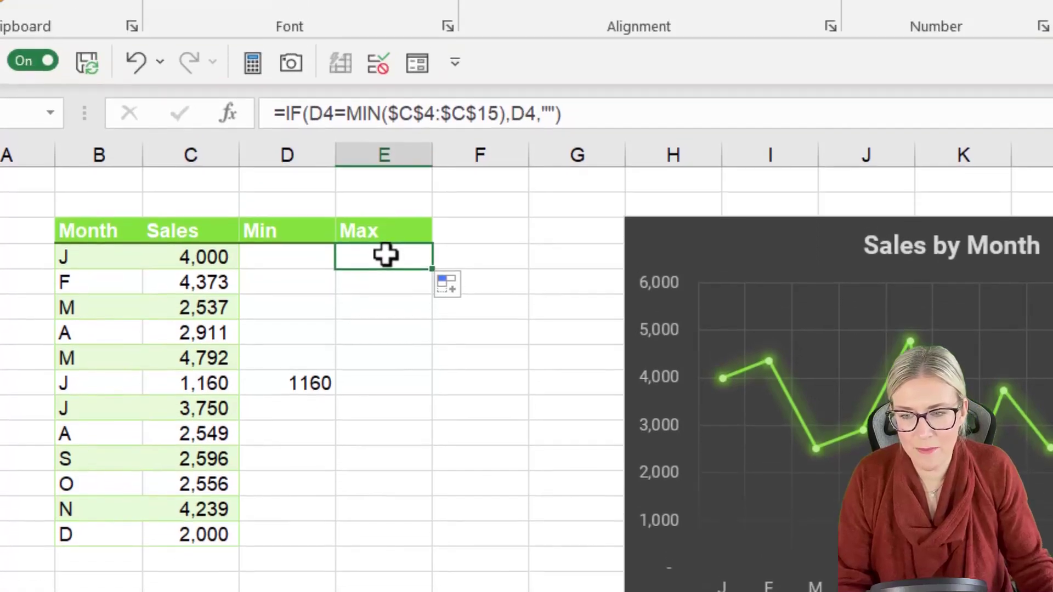
{"action": "double_click", "coordinate": [325, 114]}
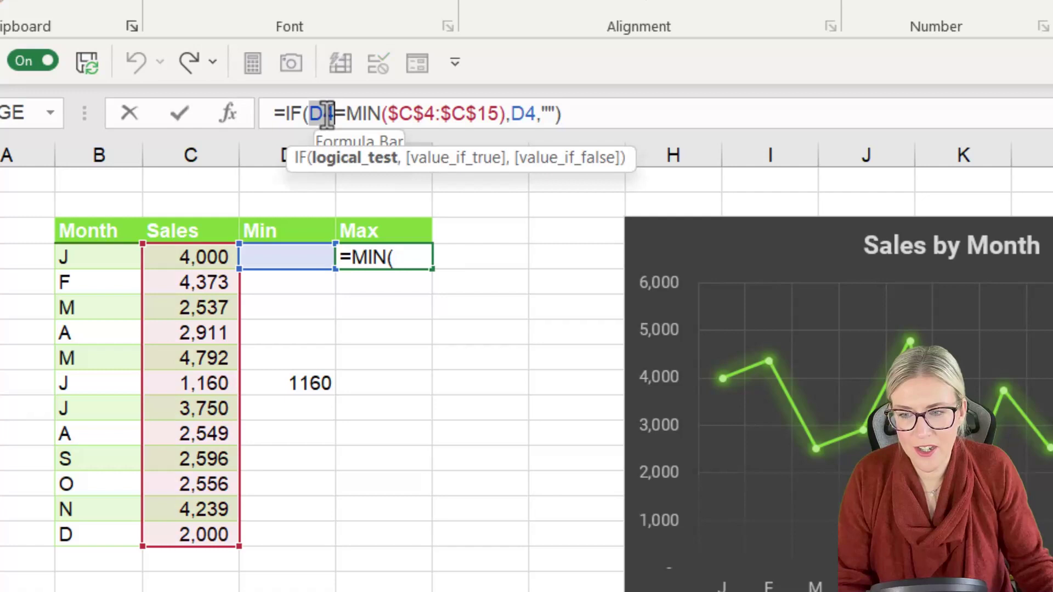
{"action": "left_click", "coordinate": [191, 258]}
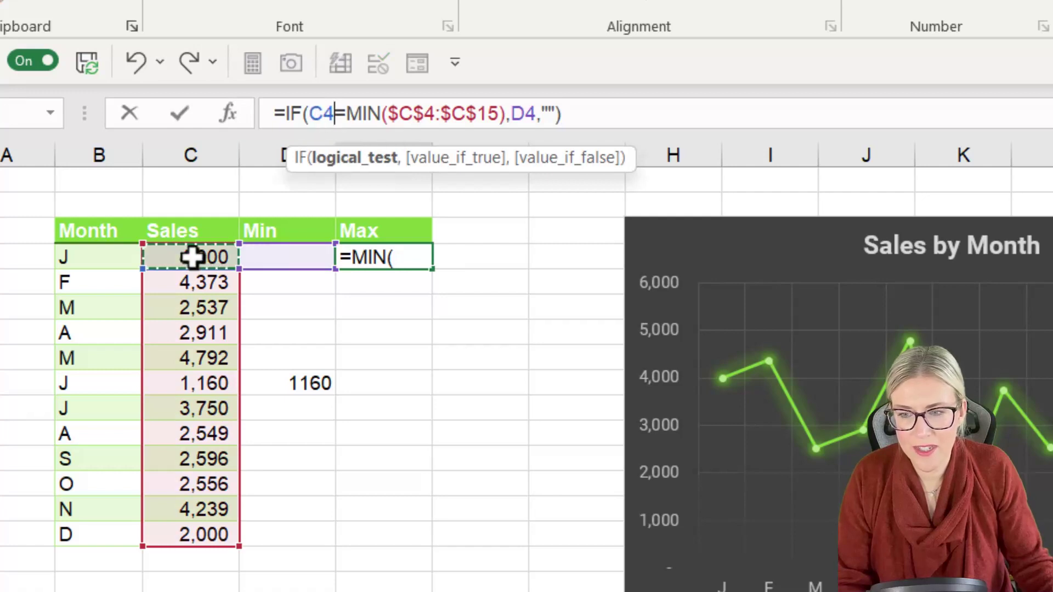
{"action": "double_click", "coordinate": [522, 114]}
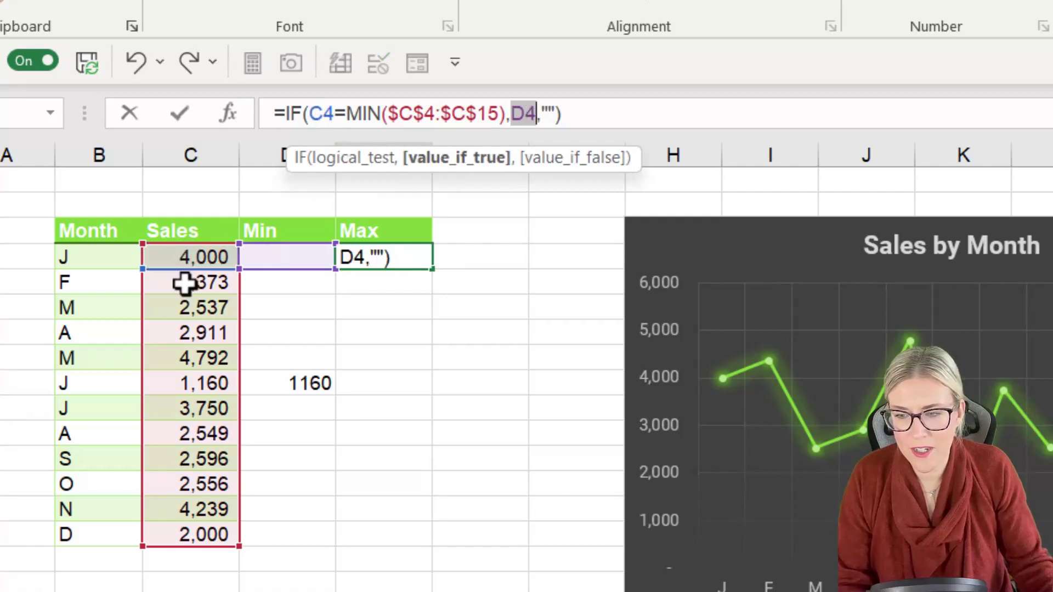
{"action": "left_click", "coordinate": [183, 263]}
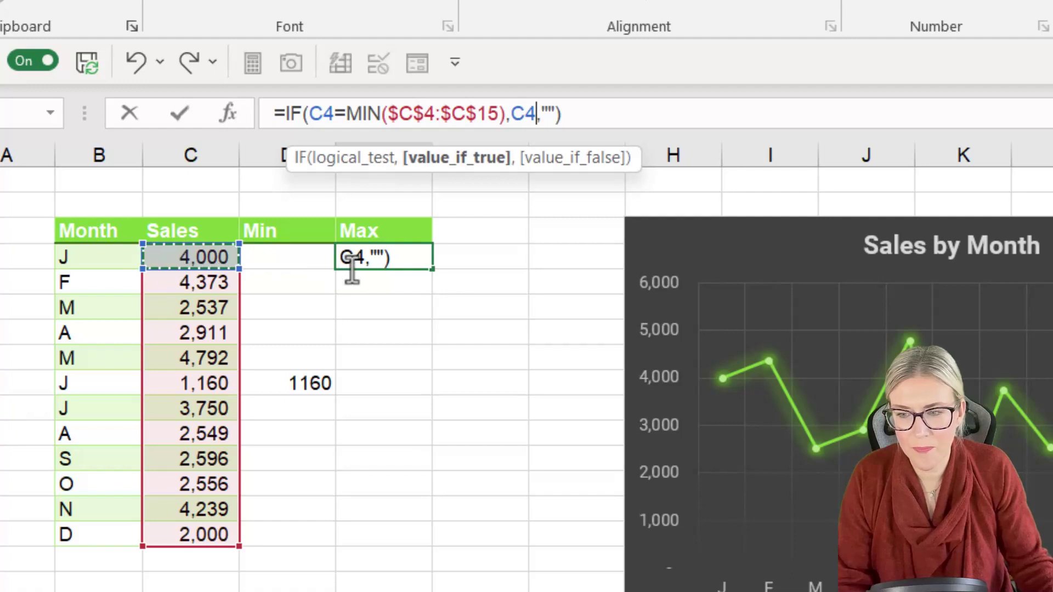
{"action": "double_click", "coordinate": [366, 113]}
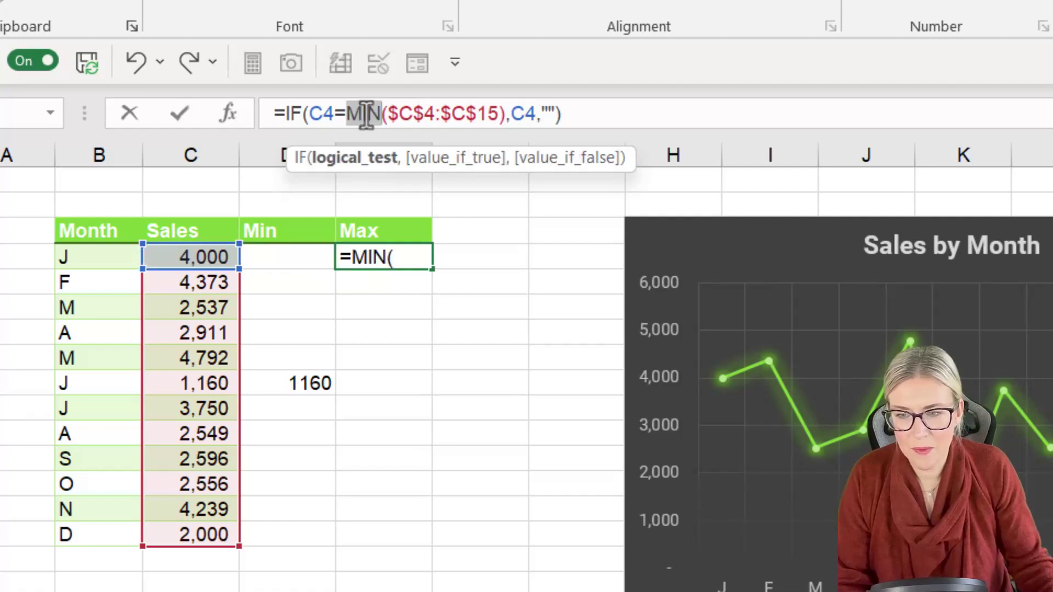
{"action": "type", "text": "M"}
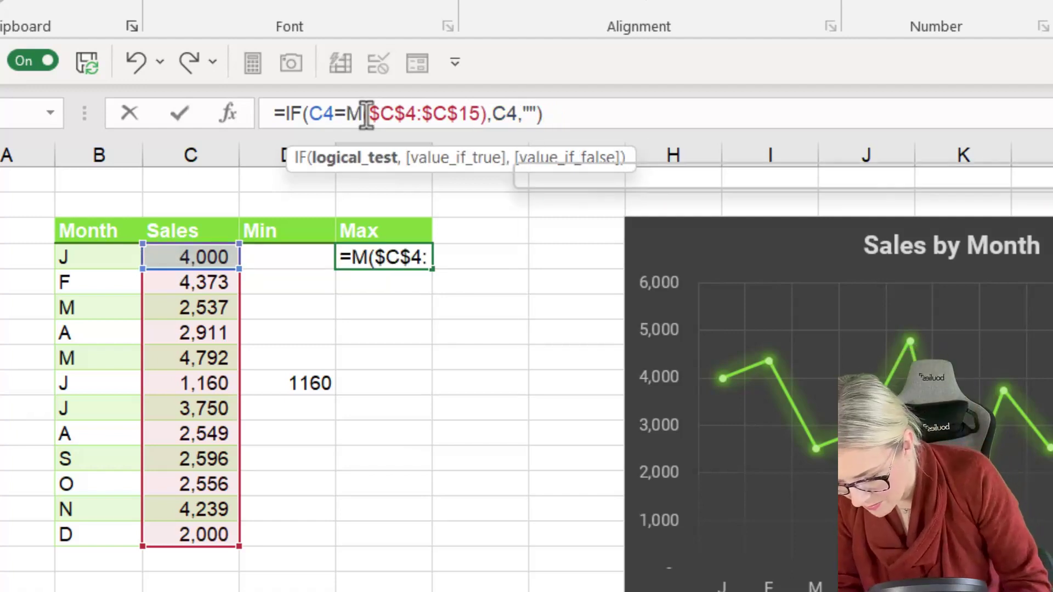
{"action": "type", "text": "AX"}
{"action": "key", "text": "Return"}
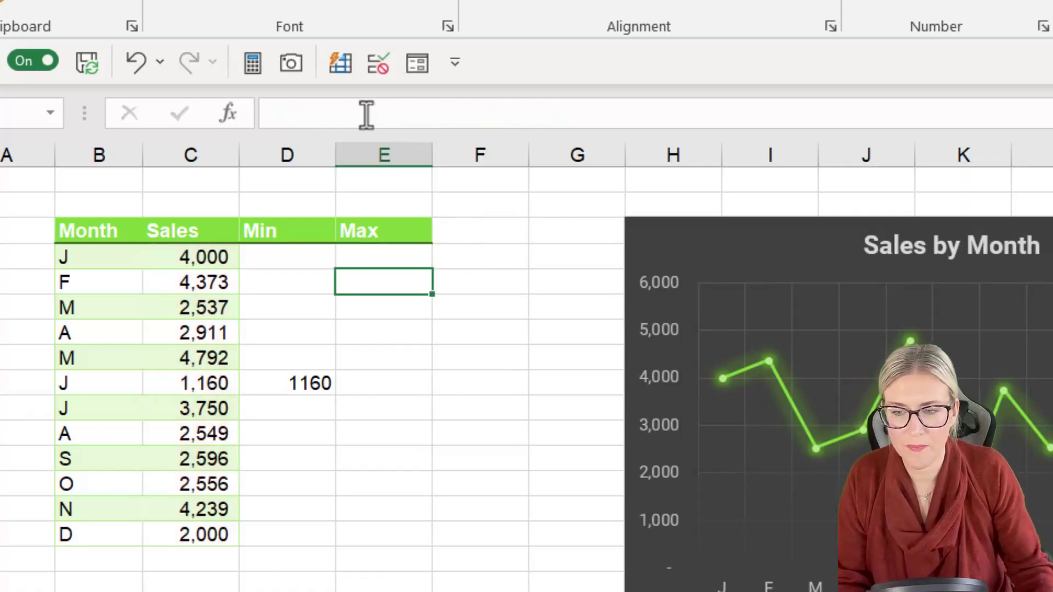
{"action": "left_click", "coordinate": [418, 259]}
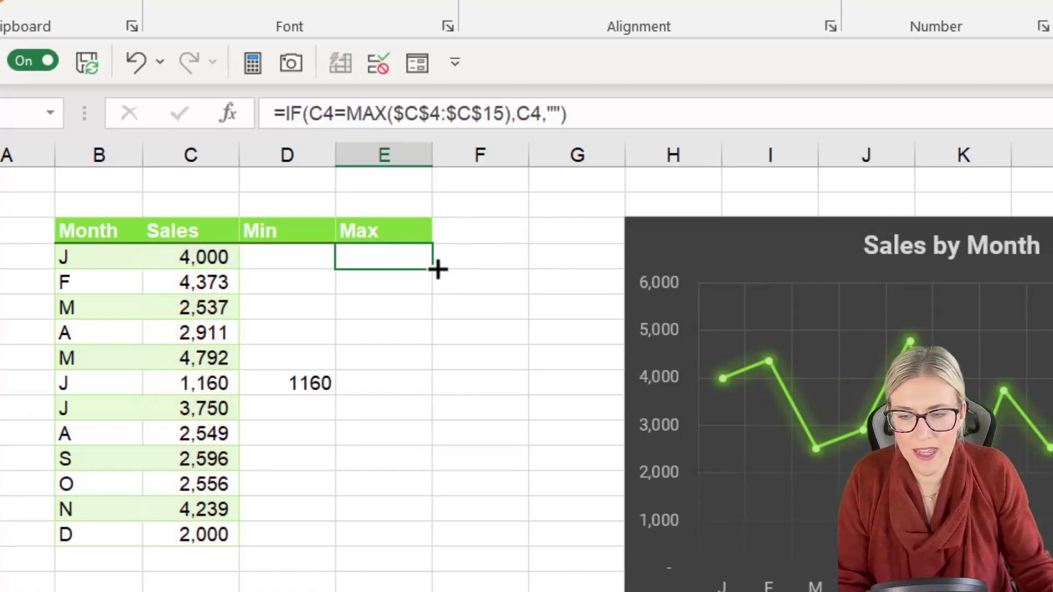
{"action": "double_click", "coordinate": [432, 269]}
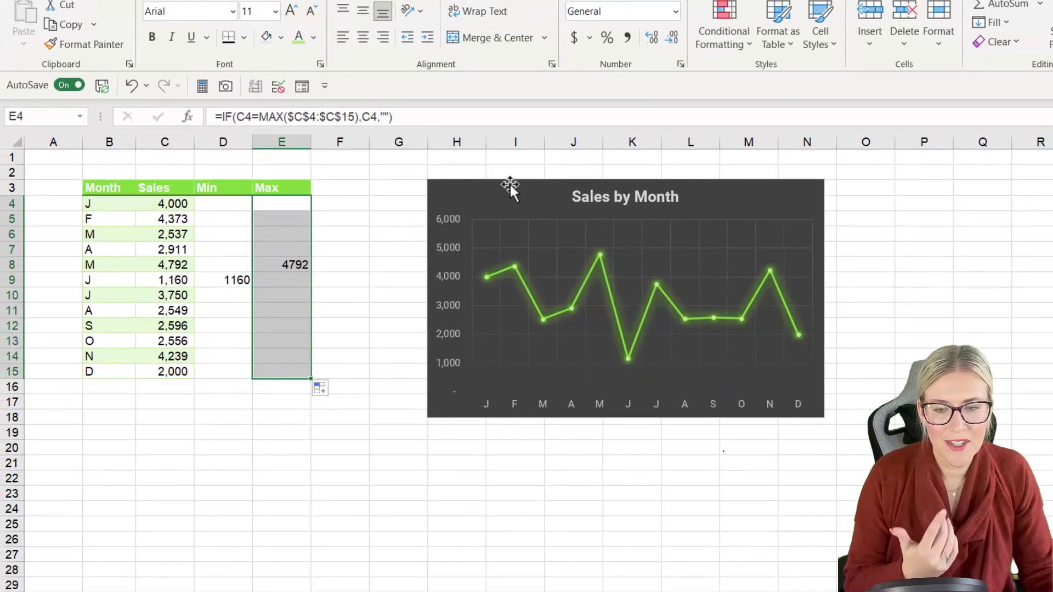
Step: Stretch the chart's data range from column C to column E to plot Min and Max
{"action": "left_click", "coordinate": [738, 218]}
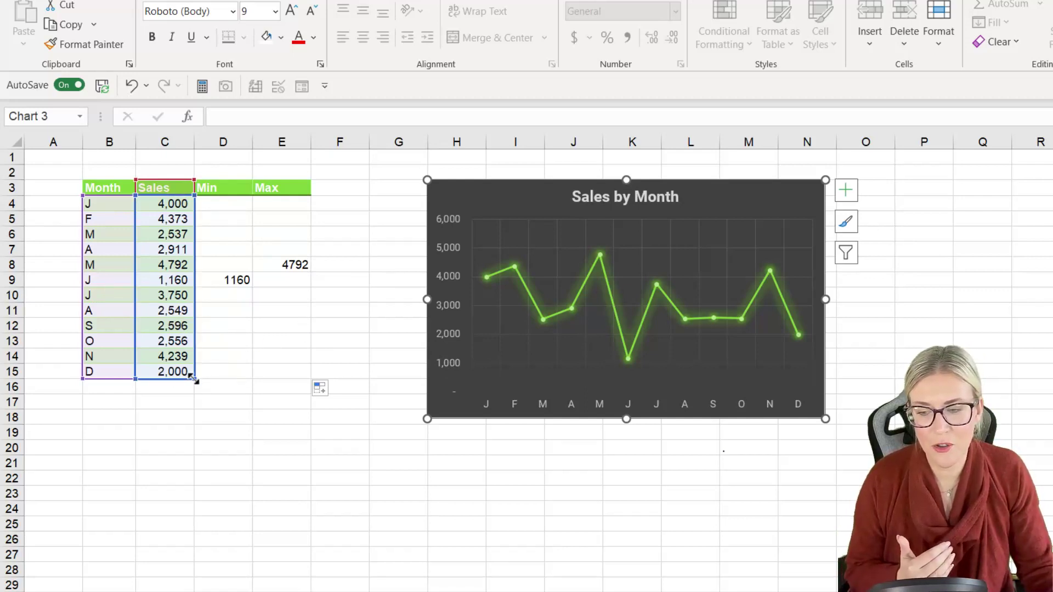
{"action": "left_click_drag", "start_coordinate": [193, 378], "coordinate": [305, 383]}
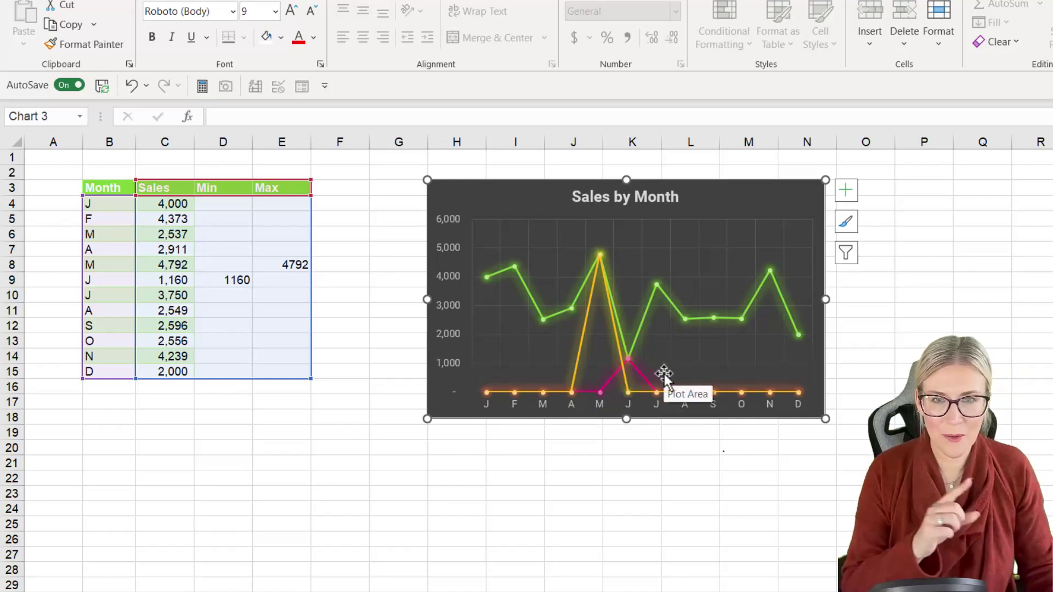
Step: Change D4's Min formula to return NA() instead of "" and fill it down to D15
{"action": "left_click", "coordinate": [226, 206]}
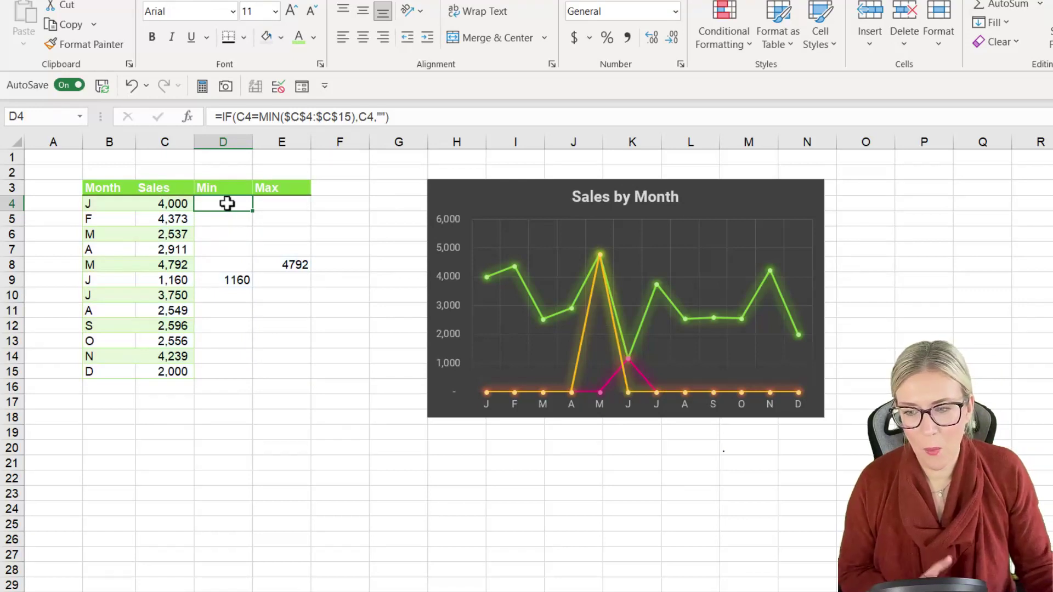
{"action": "left_click", "coordinate": [382, 117]}
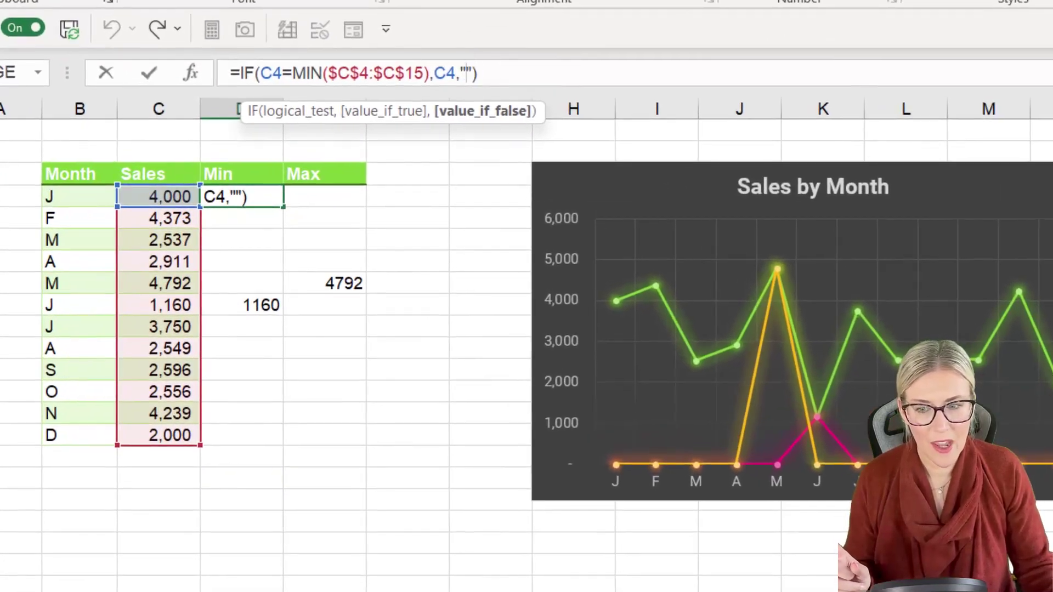
{"action": "key", "text": "BackSpace"}
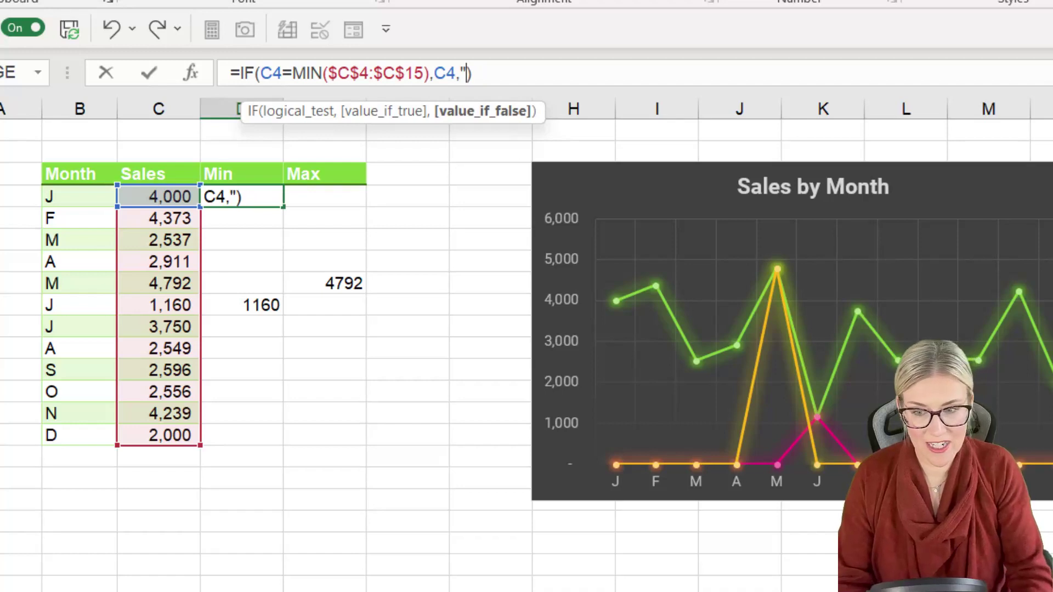
{"action": "type", "text": "NA"}
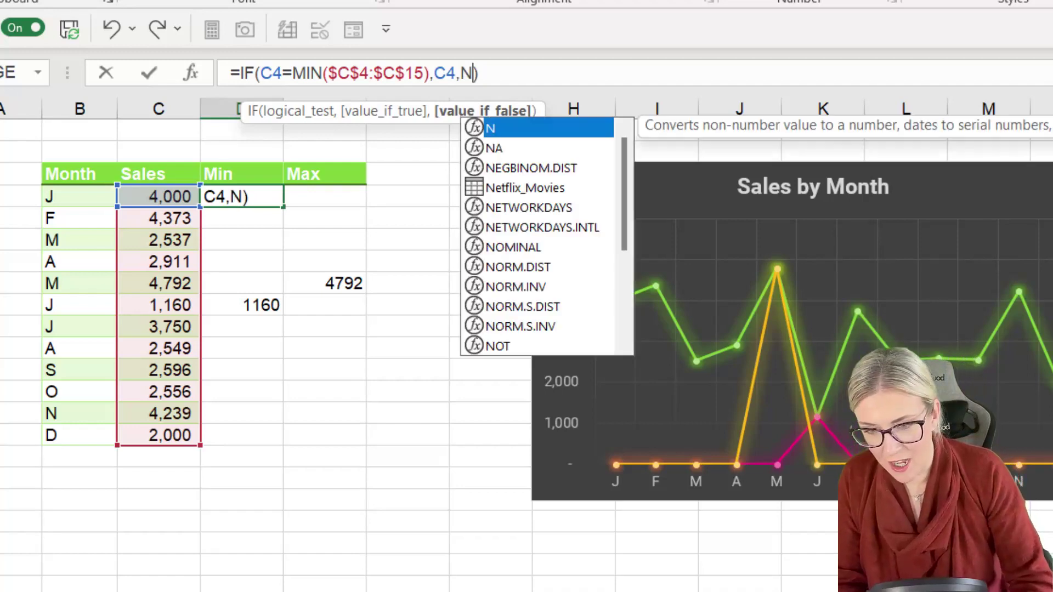
{"action": "type", "text": "()"}
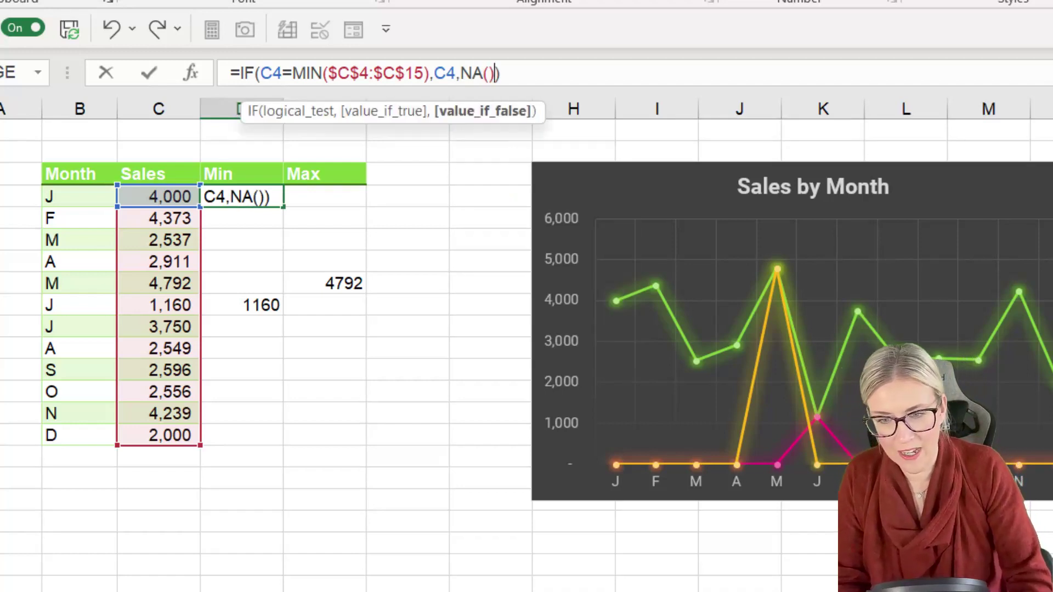
{"action": "key", "text": "Return"}
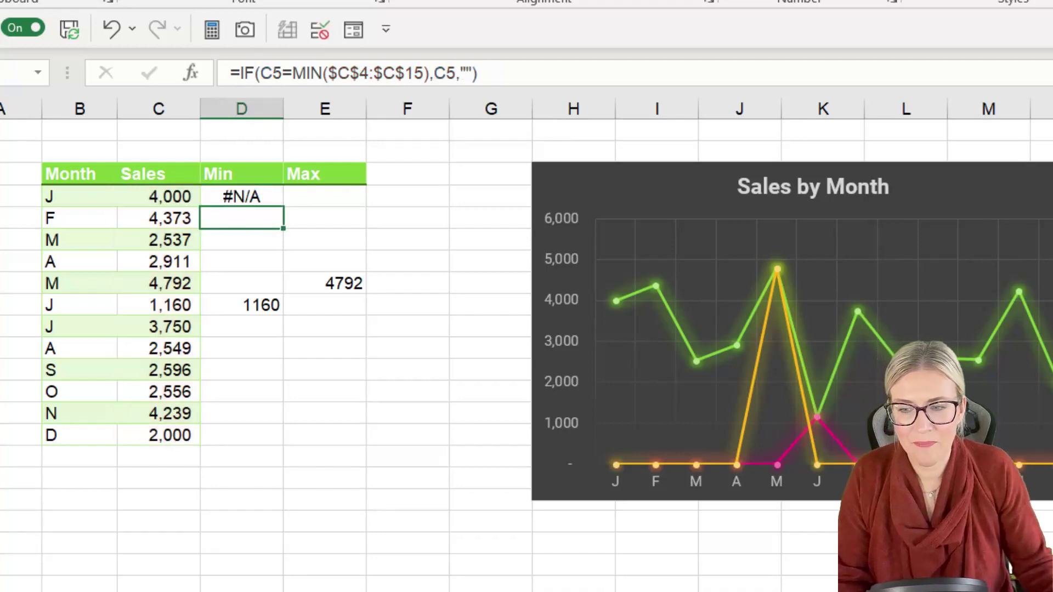
{"action": "left_click", "coordinate": [241, 197]}
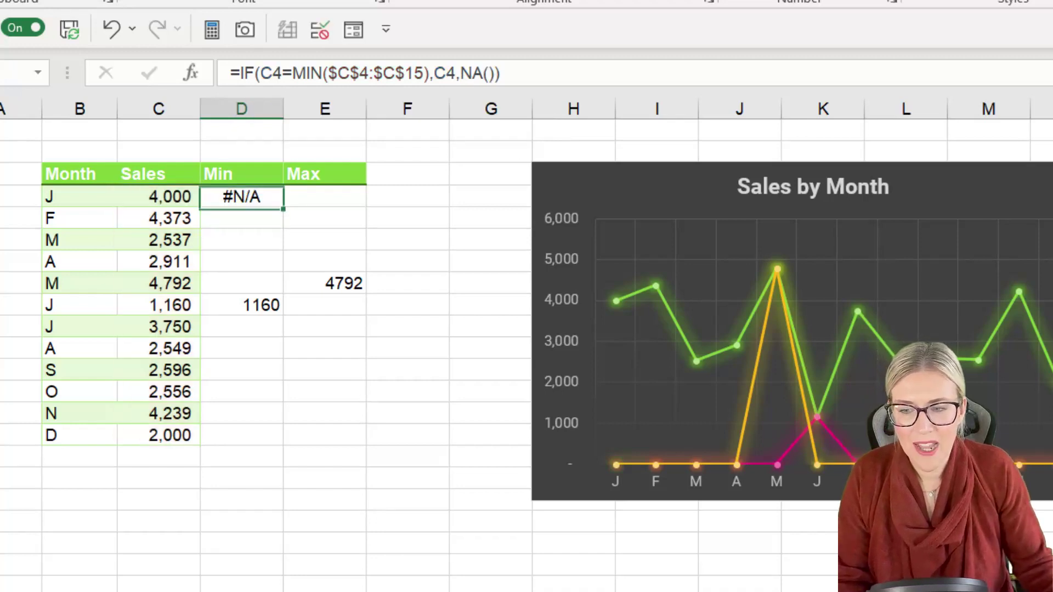
{"action": "double_click", "coordinate": [285, 209]}
Step: Change E4's Max formula to return NA() instead of "" and fill it down to E15
{"action": "left_click", "coordinate": [346, 203]}
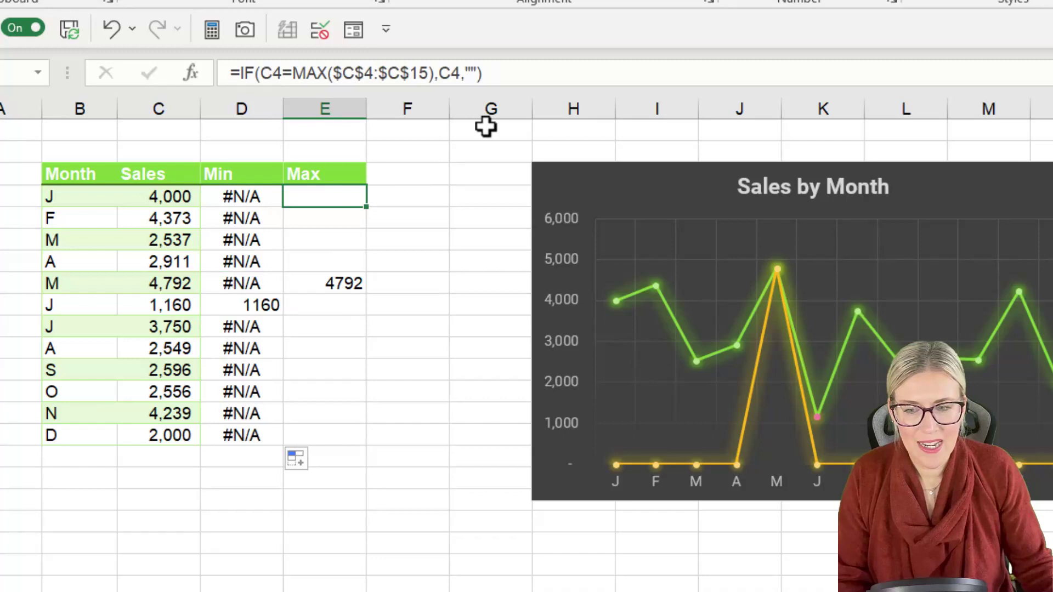
{"action": "left_click", "coordinate": [477, 73]}
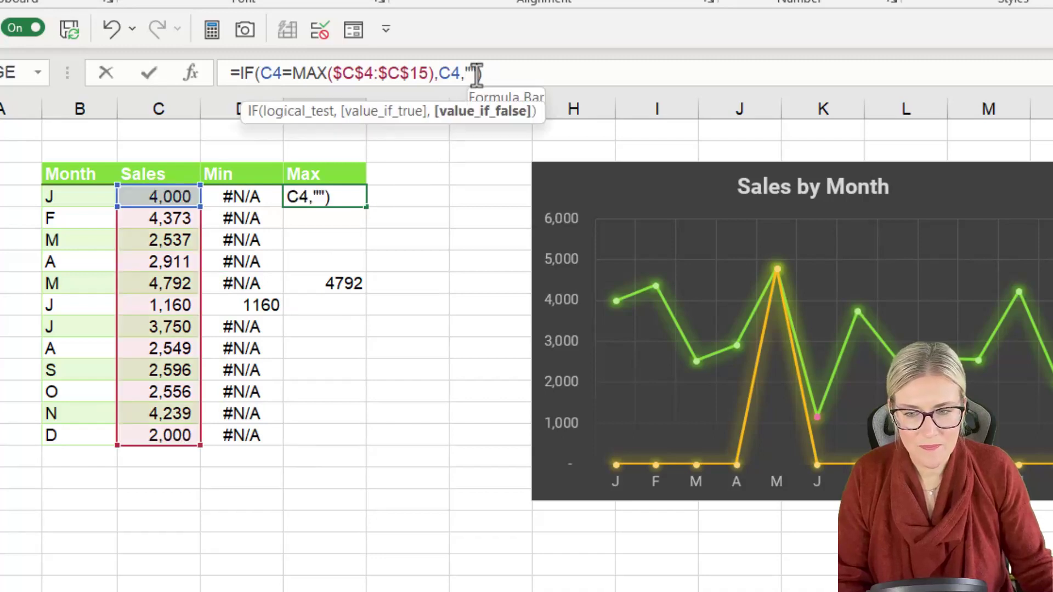
{"action": "key", "text": "BackSpace"}
{"action": "key", "text": "BackSpace"}
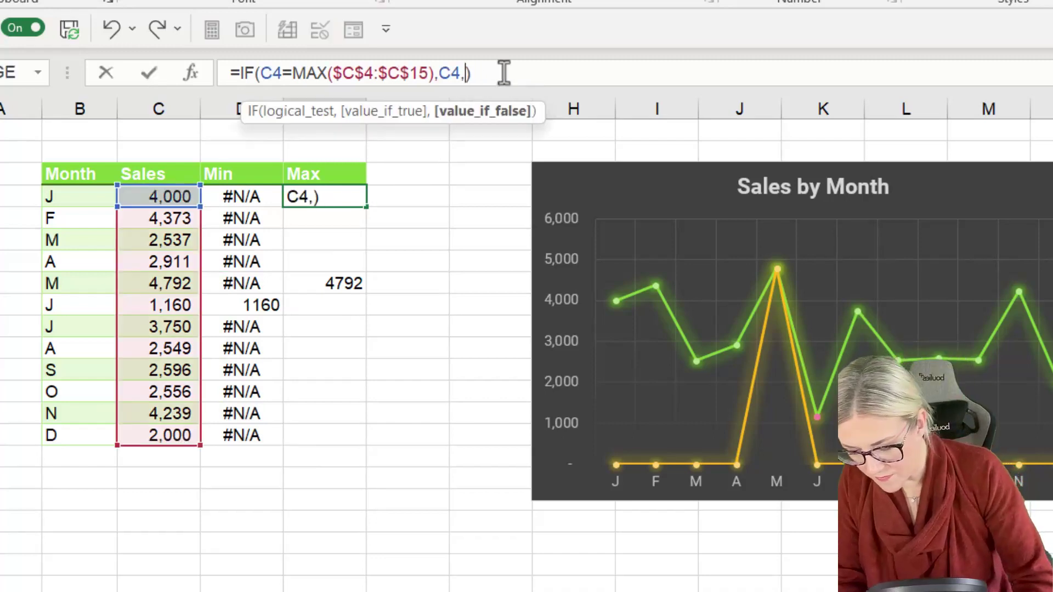
{"action": "type", "text": "NA()"}
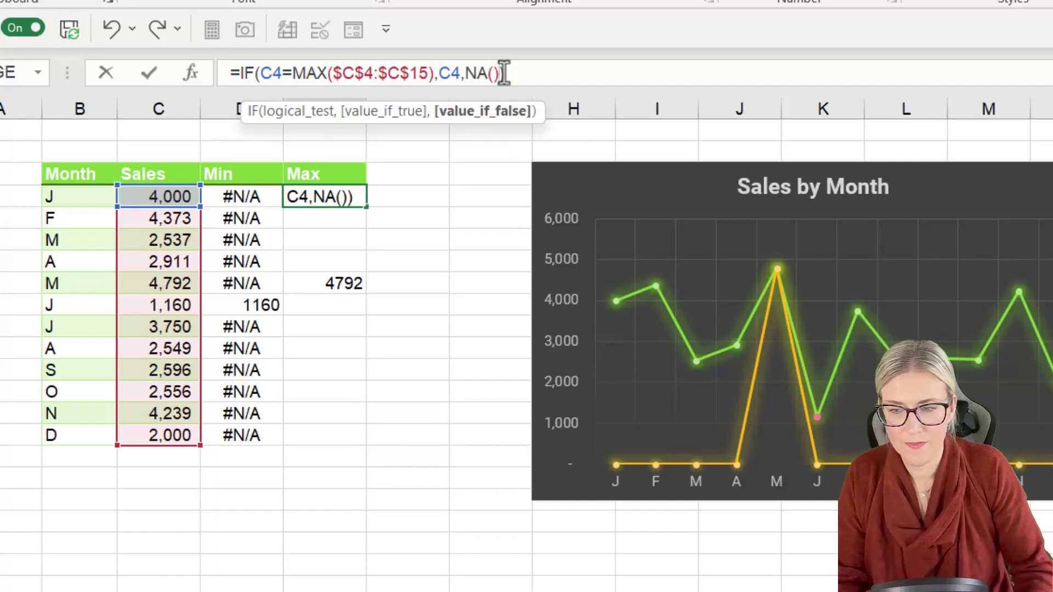
{"action": "key", "text": "Return"}
{"action": "left_click", "coordinate": [346, 197]}
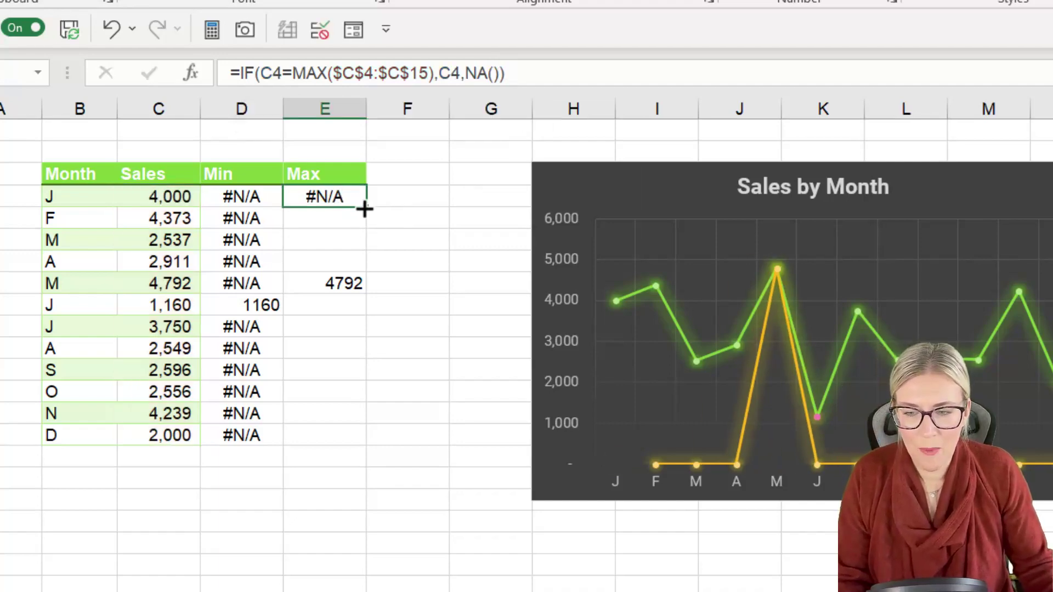
{"action": "double_click", "coordinate": [365, 207]}
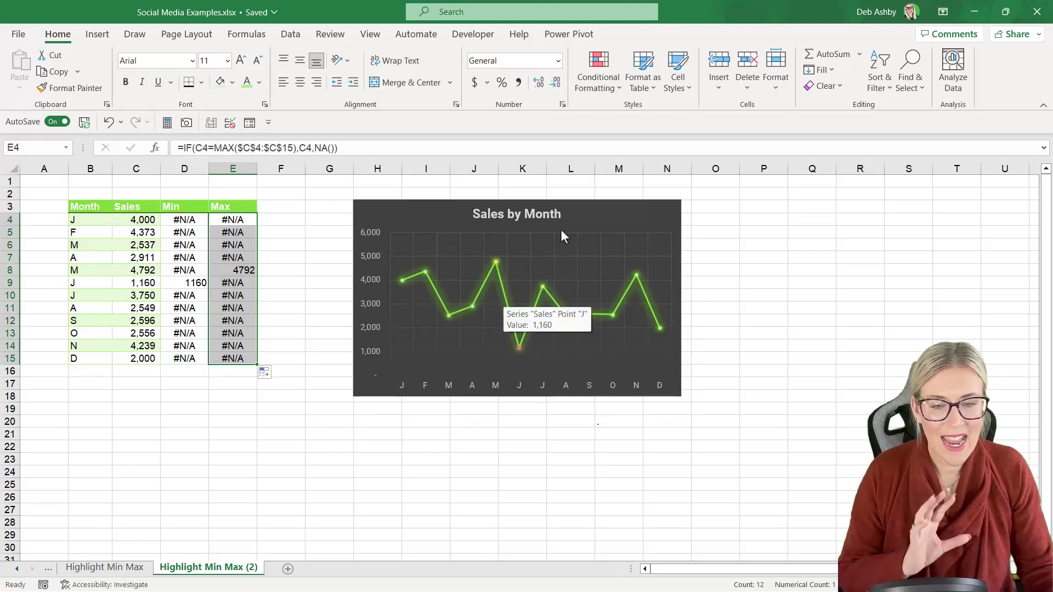
Step: Give the Max series at May's peak a built-in circle marker, enlarged to size 6
{"action": "left_click_drag", "start_coordinate": [580, 207], "coordinate": [547, 201]}
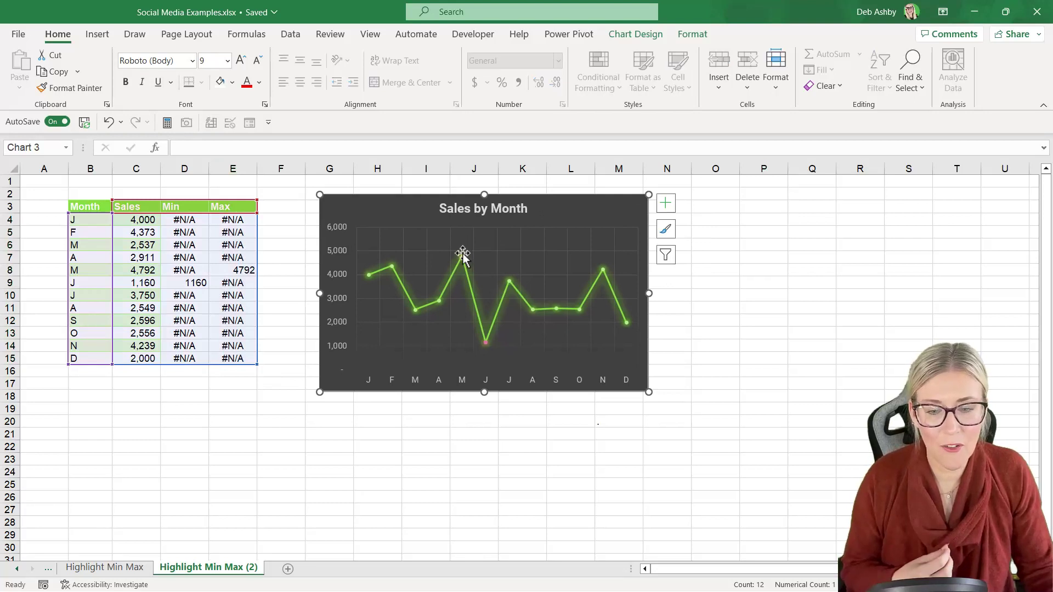
{"action": "left_click", "coordinate": [462, 257]}
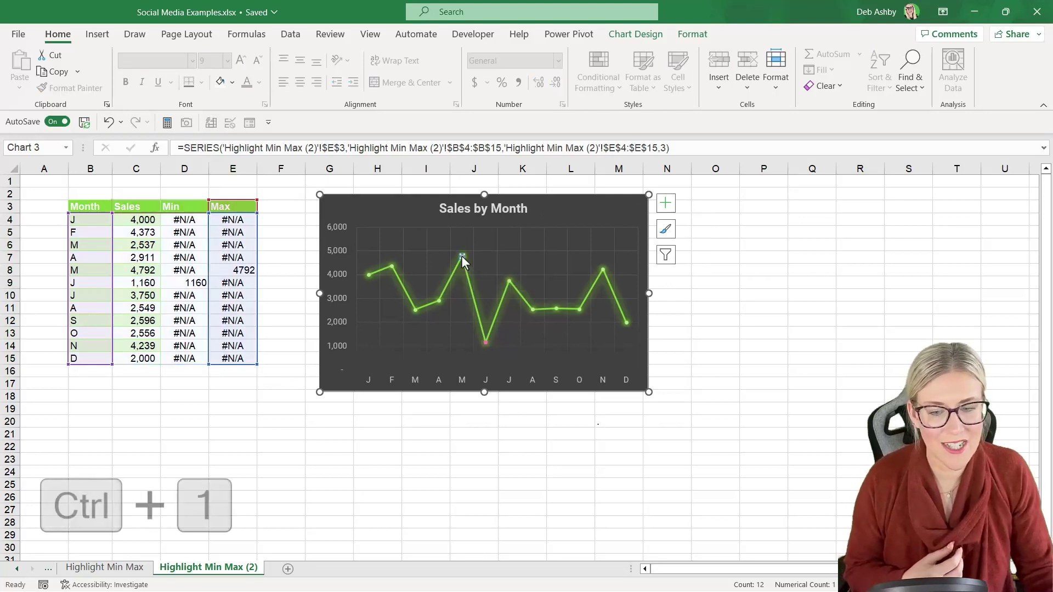
{"action": "key", "text": "ctrl+1"}
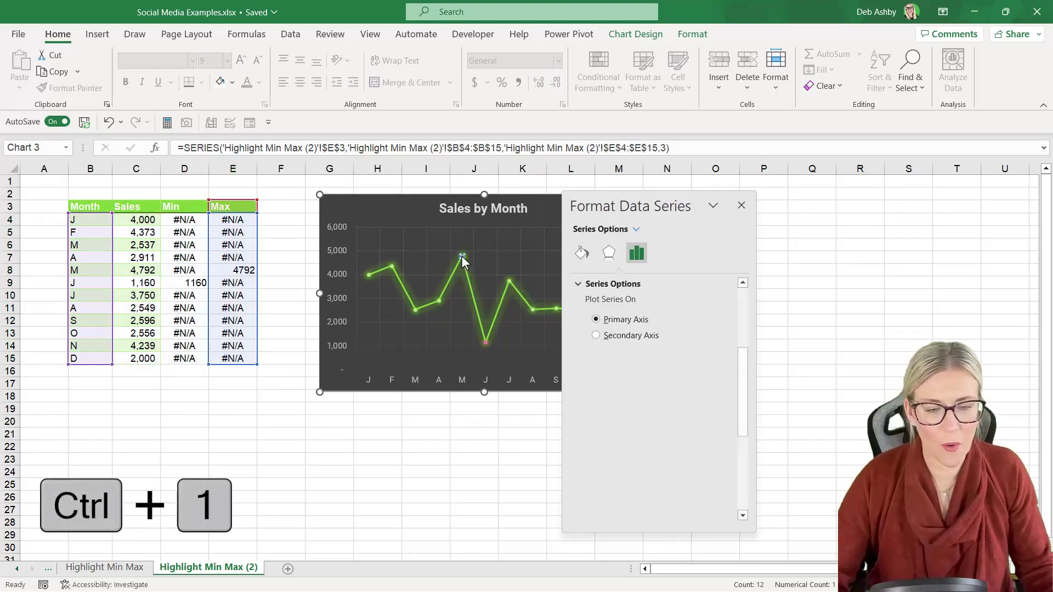
{"action": "left_click", "coordinate": [590, 255]}
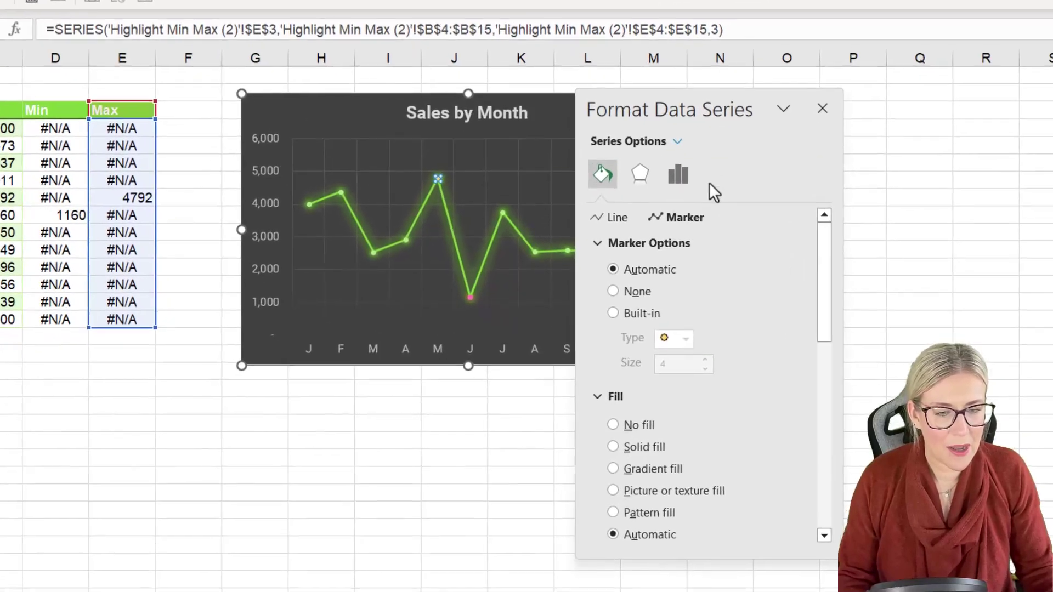
{"action": "left_click_drag", "start_coordinate": [703, 110], "coordinate": [757, 85]}
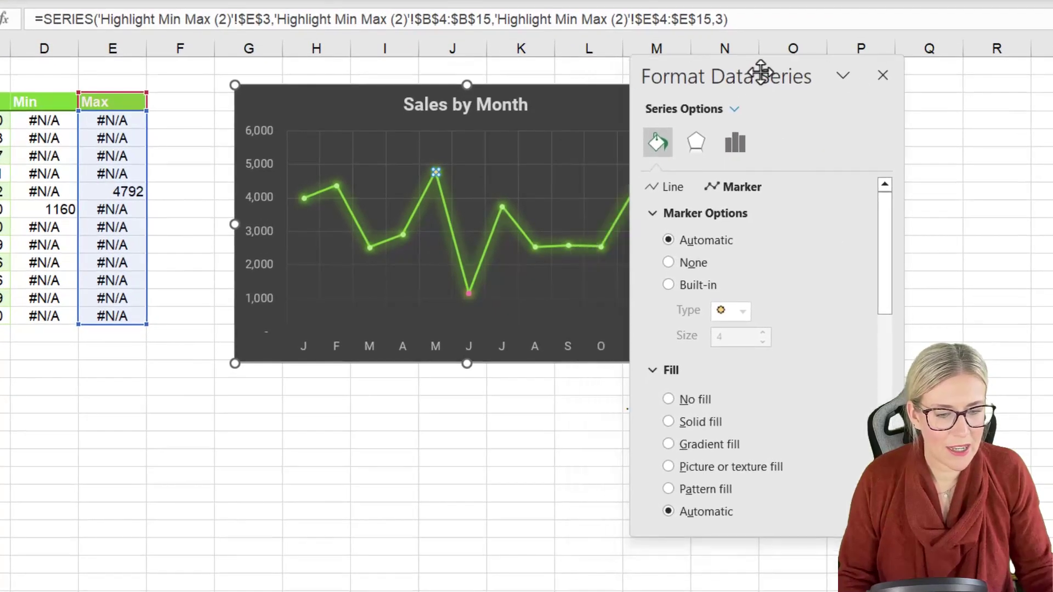
{"action": "left_click", "coordinate": [665, 288]}
{"action": "left_click", "coordinate": [743, 311]}
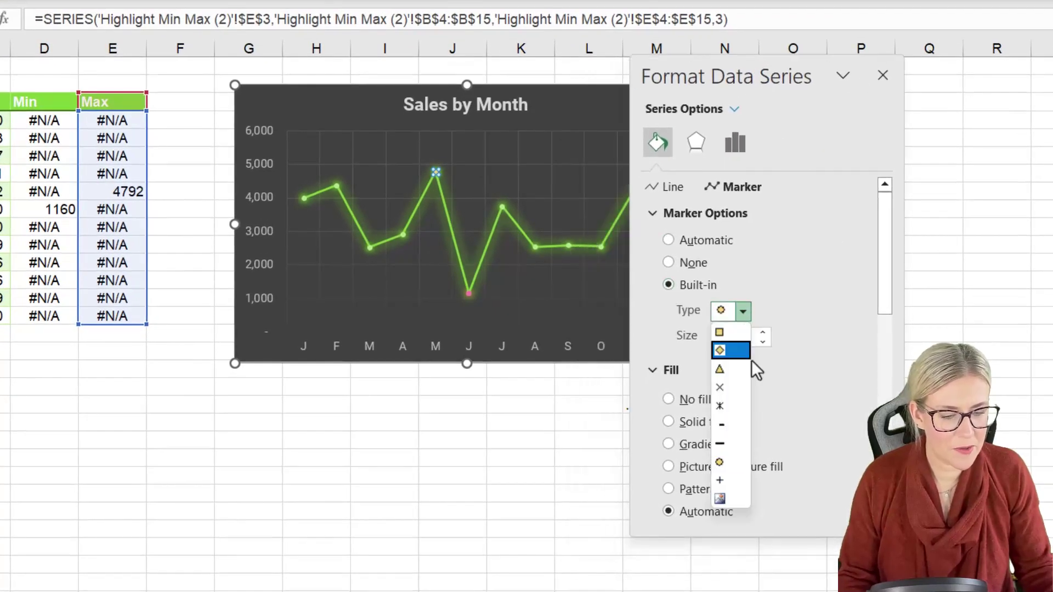
{"action": "left_click", "coordinate": [729, 457]}
{"action": "left_click", "coordinate": [762, 333]}
{"action": "left_click", "coordinate": [762, 333]}
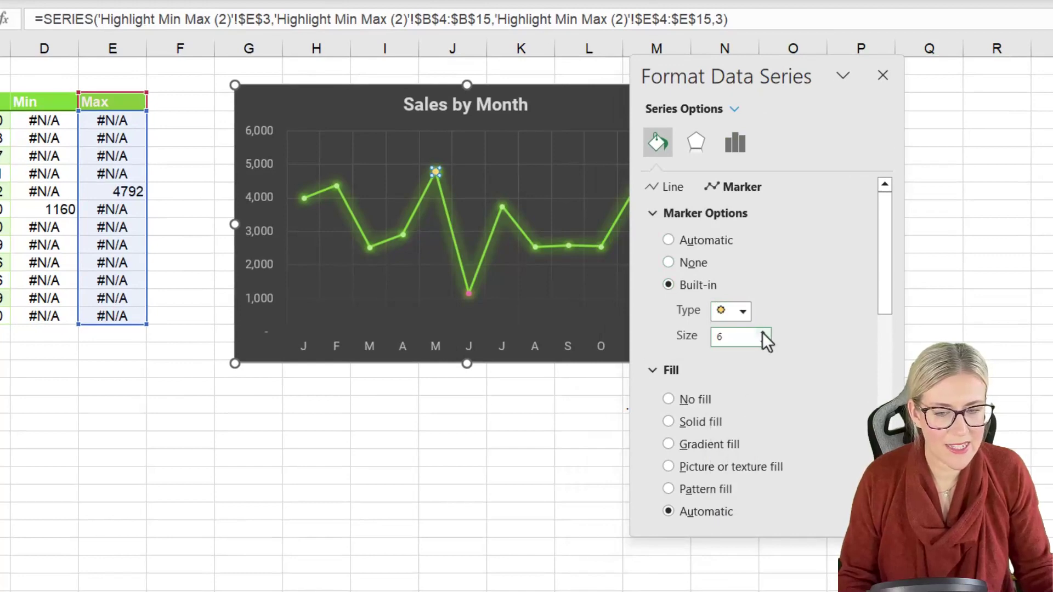
{"action": "left_click", "coordinate": [762, 333]}
Step: Fill the Max marker solid red and remove its border
{"action": "scroll", "coordinate": [766, 314], "scroll_direction": "down", "scroll_amount": 4}
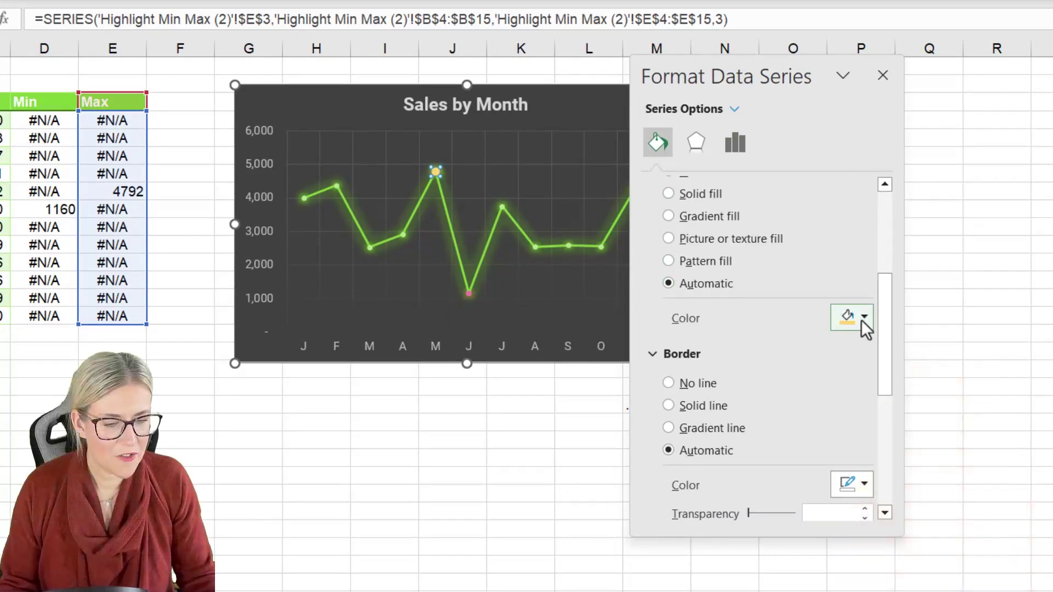
{"action": "left_click", "coordinate": [864, 324]}
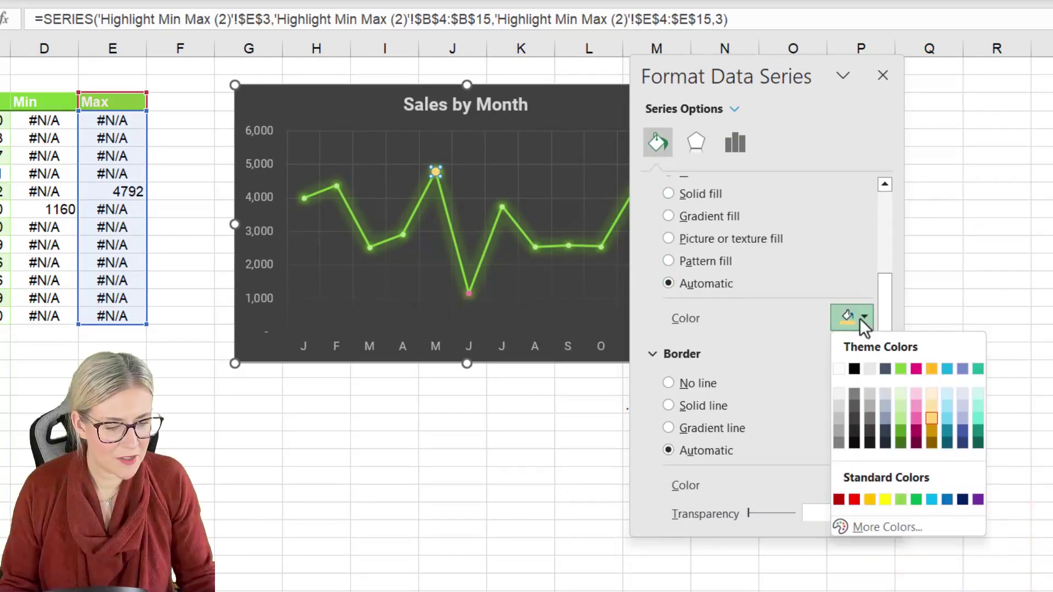
{"action": "left_click", "coordinate": [854, 499]}
{"action": "left_click", "coordinate": [697, 409]}
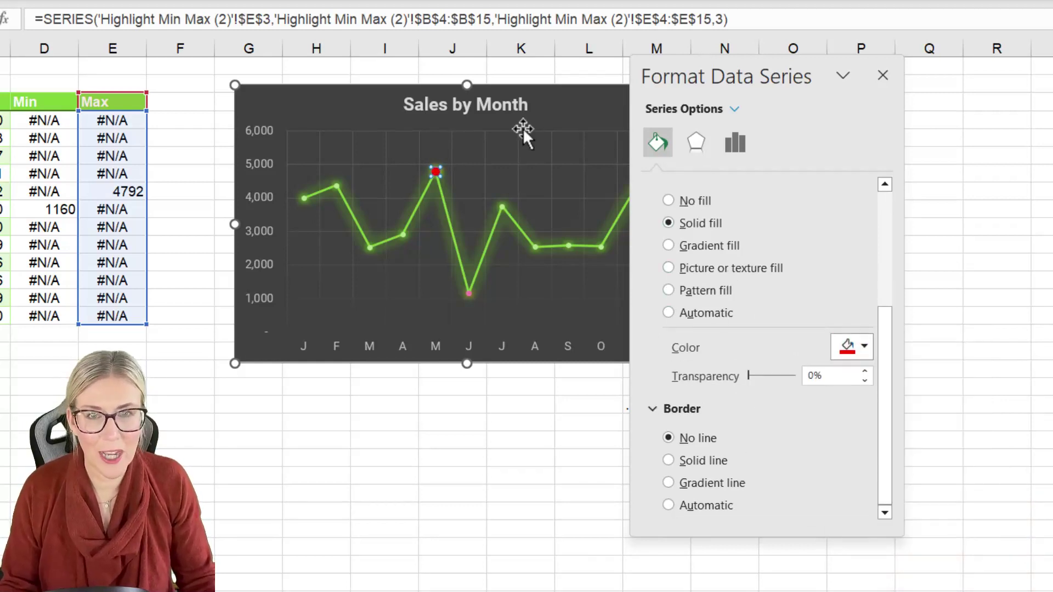
Step: Give the Min series at June's low a built-in circle marker of size 7
{"action": "left_click", "coordinate": [469, 295]}
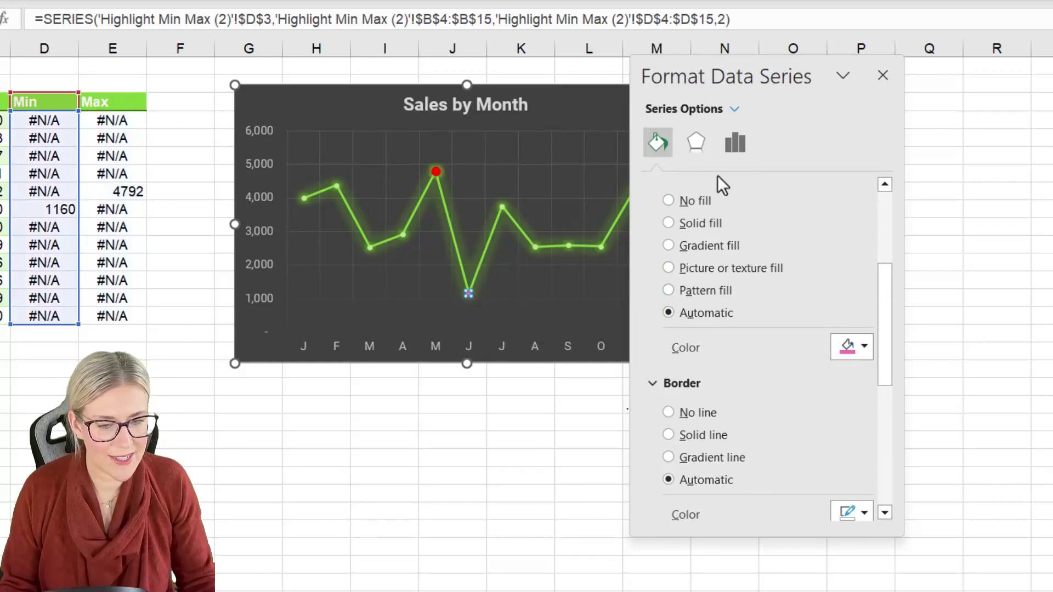
{"action": "left_click_drag", "start_coordinate": [881, 279], "coordinate": [880, 203]}
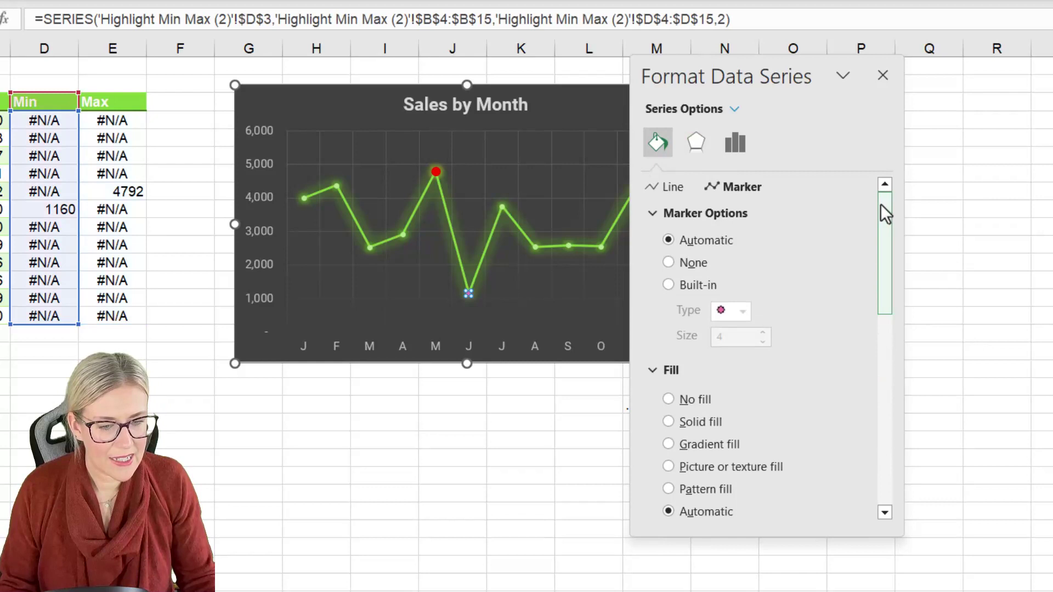
{"action": "left_click", "coordinate": [668, 285]}
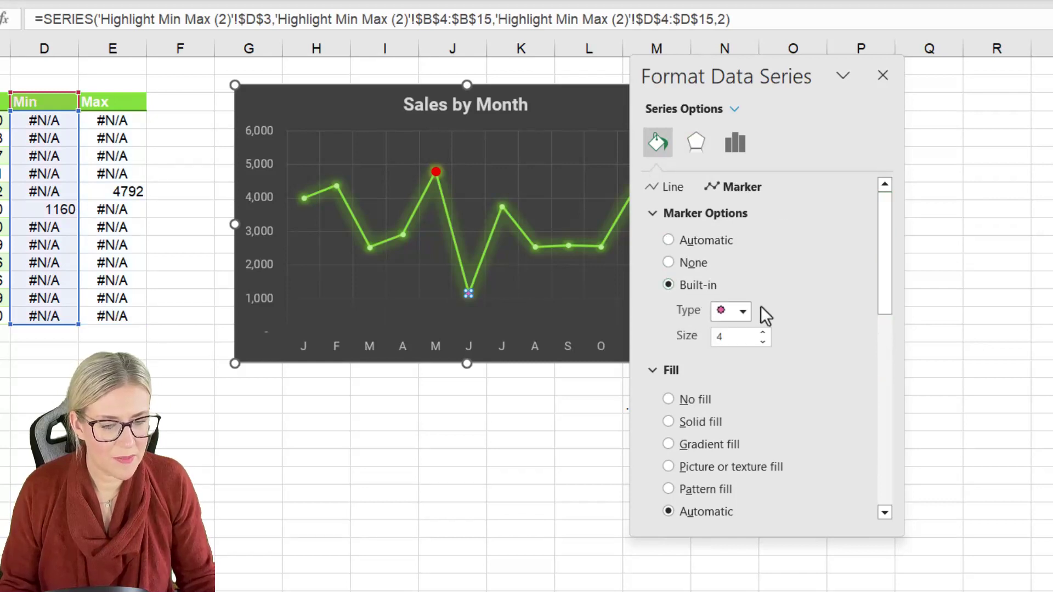
{"action": "left_click", "coordinate": [743, 311]}
{"action": "left_click", "coordinate": [725, 466]}
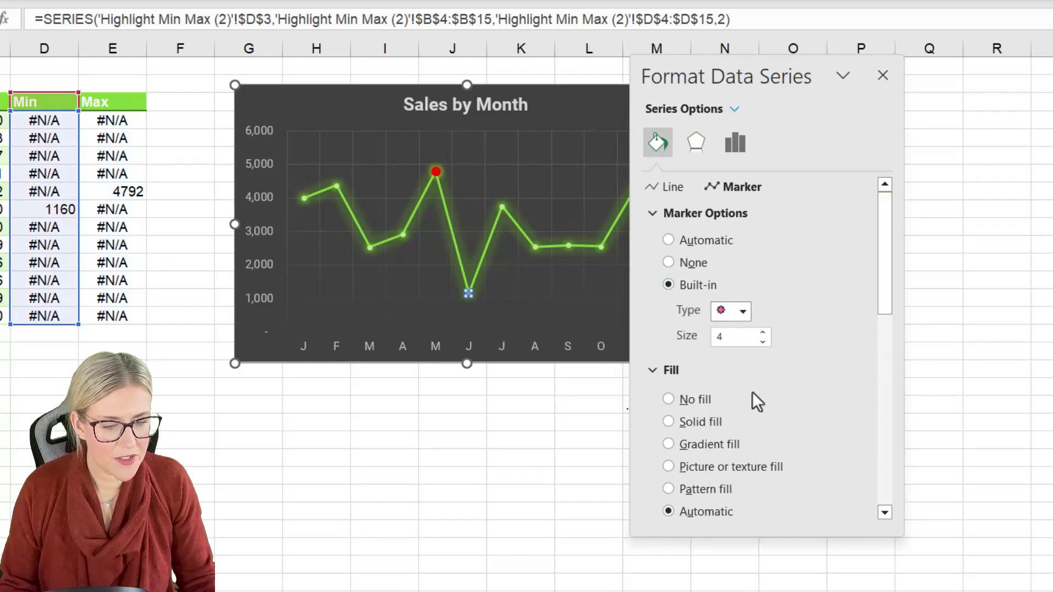
{"action": "left_click", "coordinate": [764, 331]}
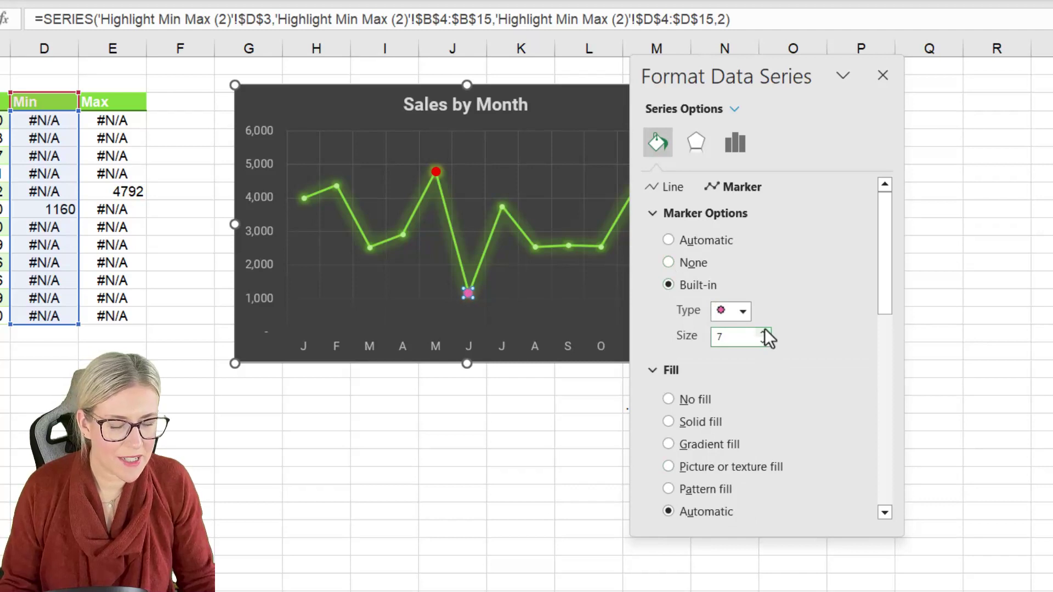
Step: Fill the Min marker solid blue and close the Format Data Series pane
{"action": "left_click_drag", "start_coordinate": [889, 237], "coordinate": [887, 303]}
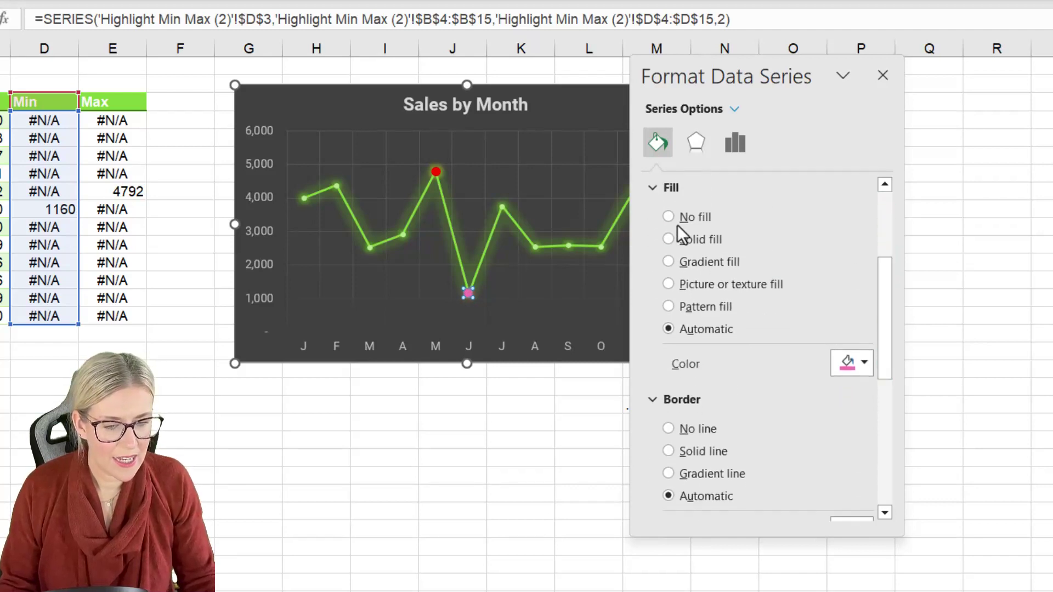
{"action": "left_click", "coordinate": [669, 239]}
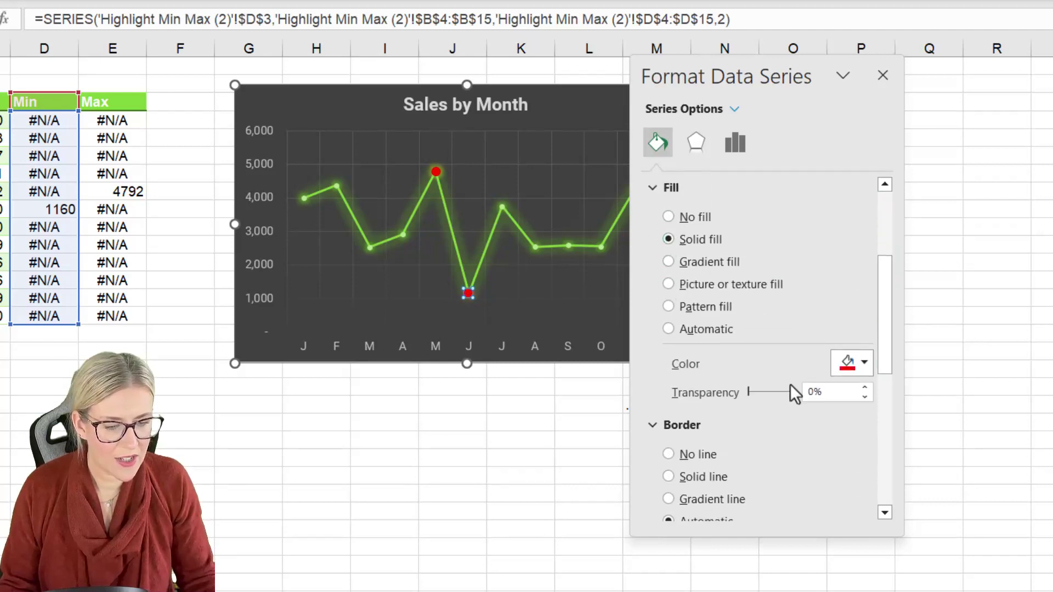
{"action": "left_click", "coordinate": [863, 362]}
{"action": "left_click", "coordinate": [945, 416]}
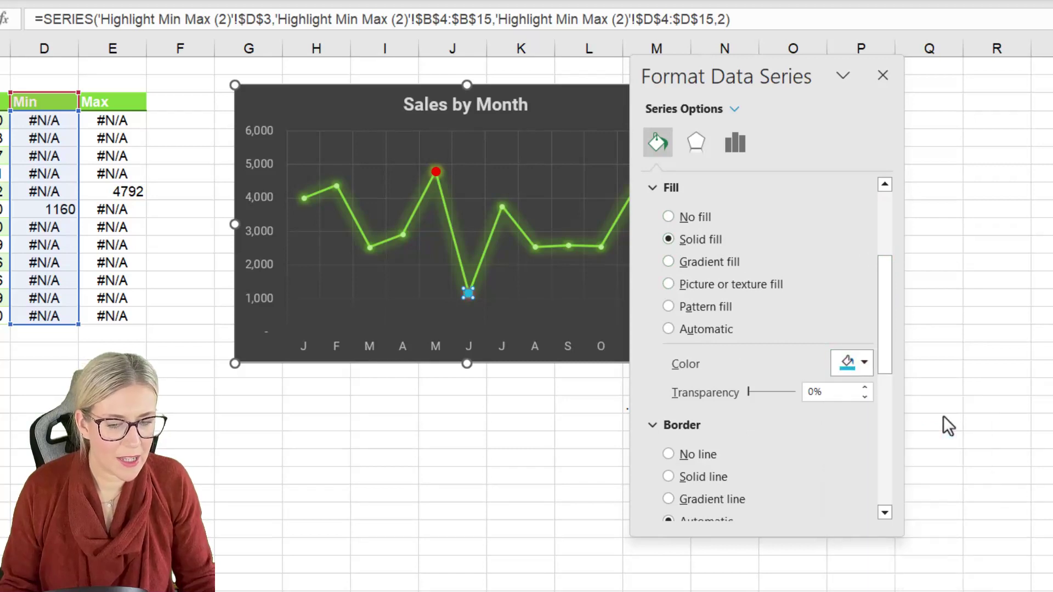
{"action": "left_click", "coordinate": [883, 75]}
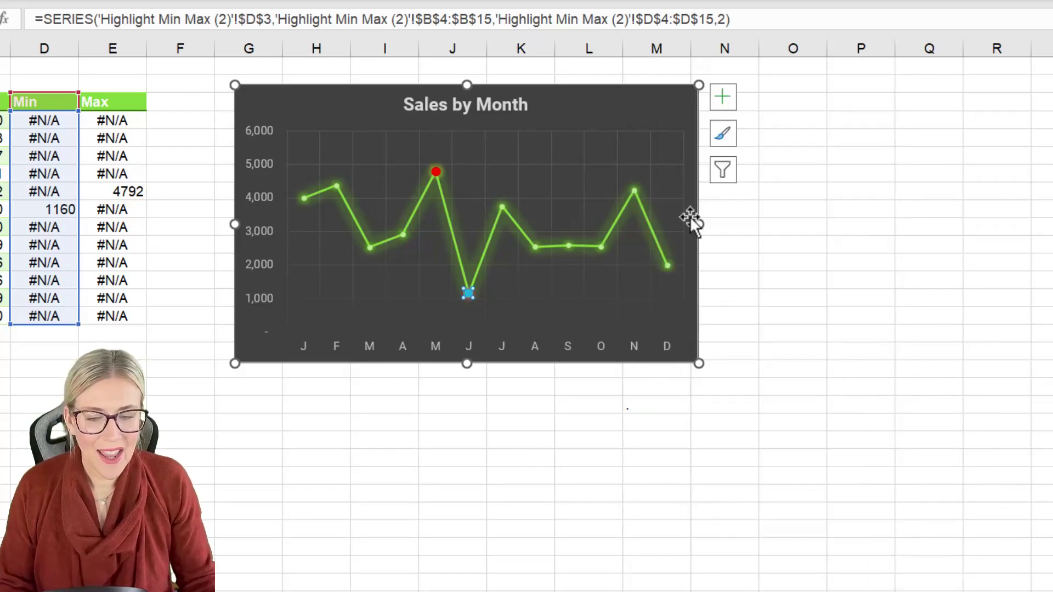
Step: Add data labels to June's low point (1160) and May's peak (4792), then deselect the chart
{"action": "mouse_move", "coordinate": [434, 174]}
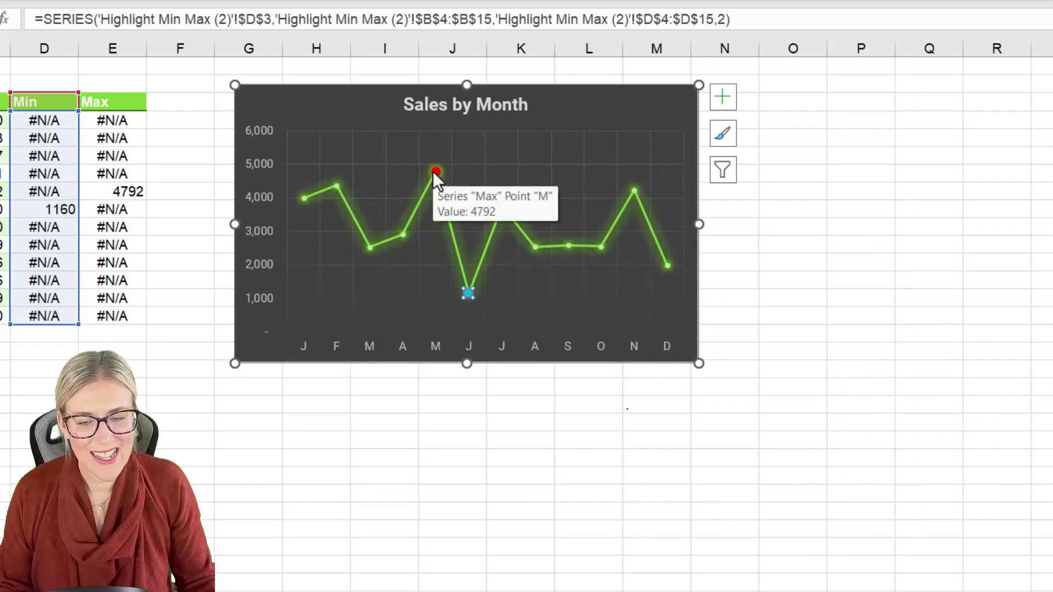
{"action": "right_click", "coordinate": [468, 294]}
{"action": "left_click", "coordinate": [604, 450]}
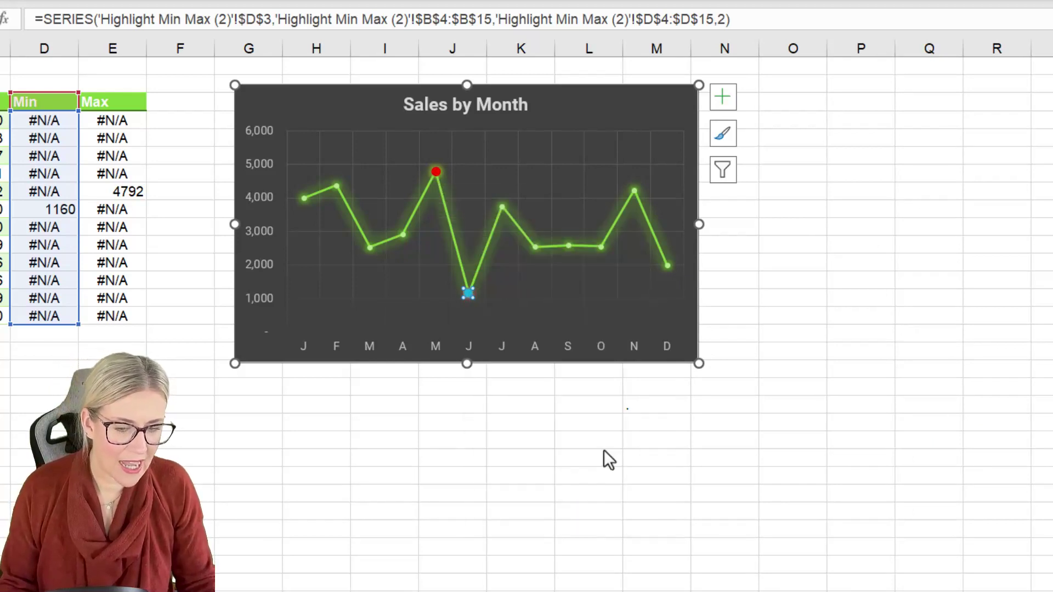
{"action": "right_click", "coordinate": [436, 172]}
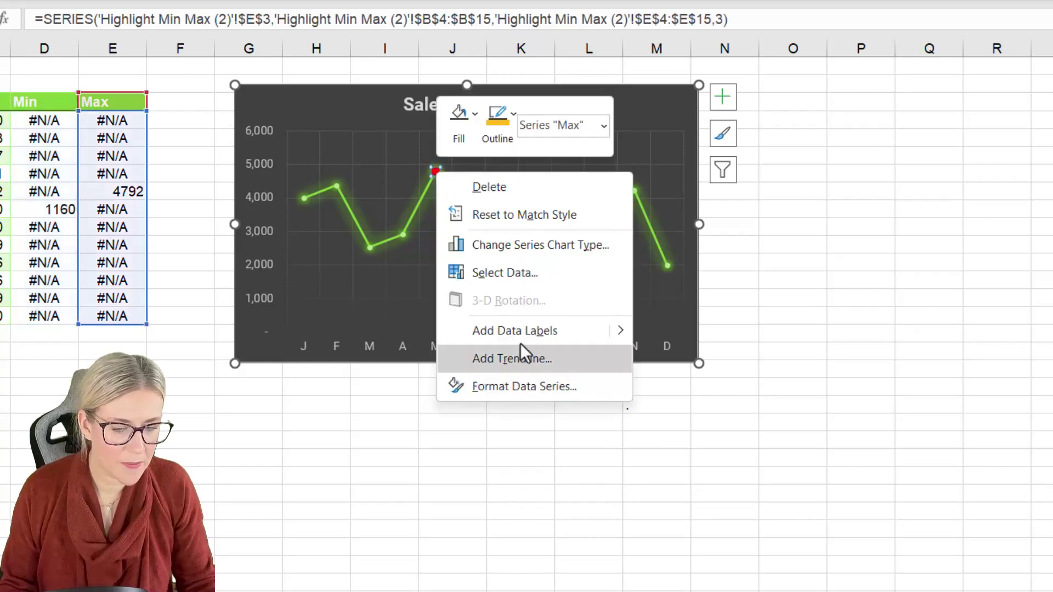
{"action": "left_click", "coordinate": [528, 329]}
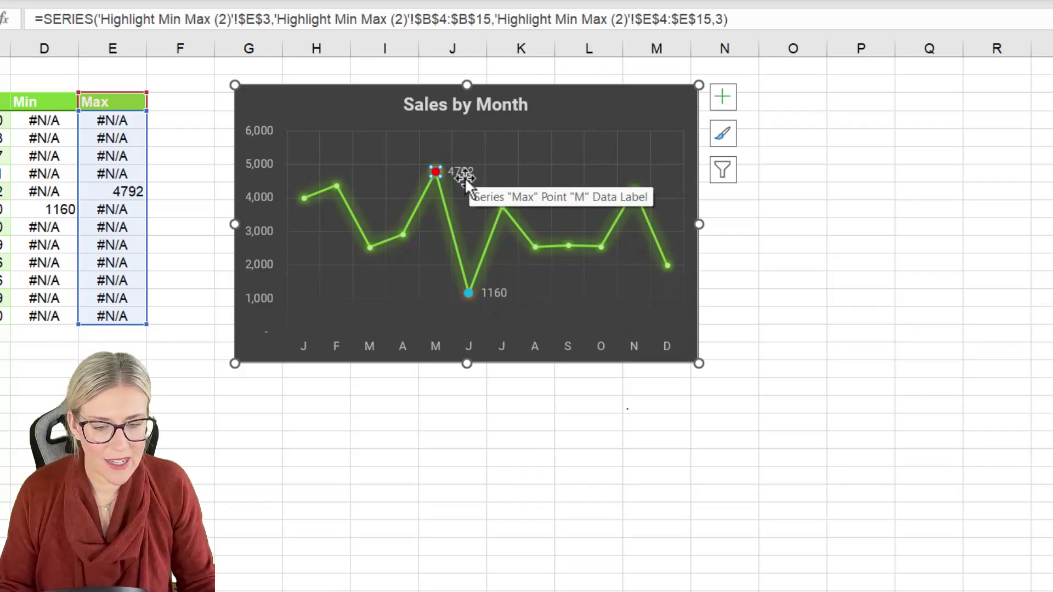
{"action": "left_click", "coordinate": [435, 172]}
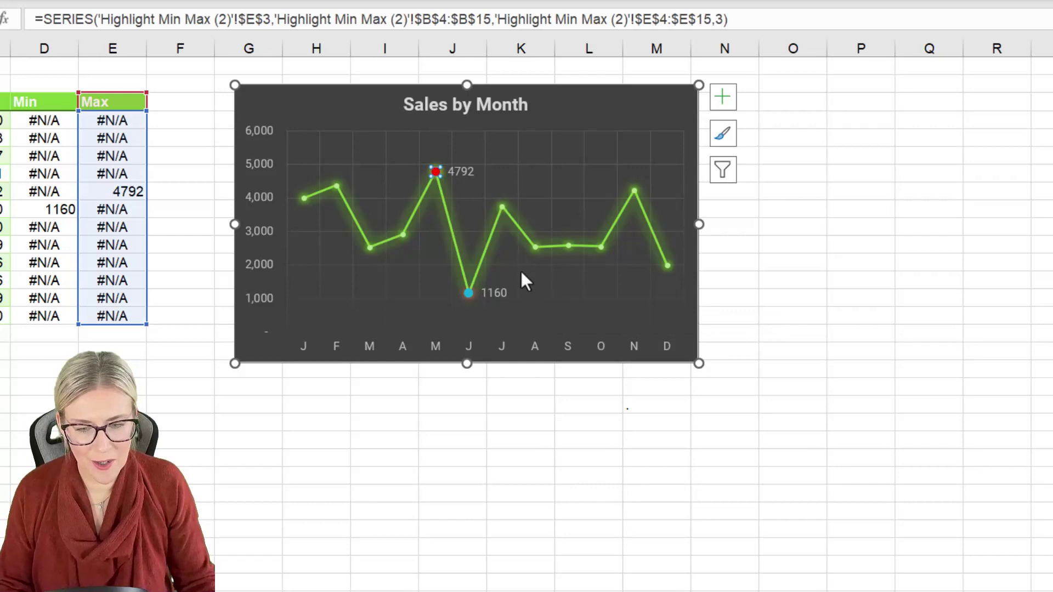
{"action": "left_click", "coordinate": [809, 320]}
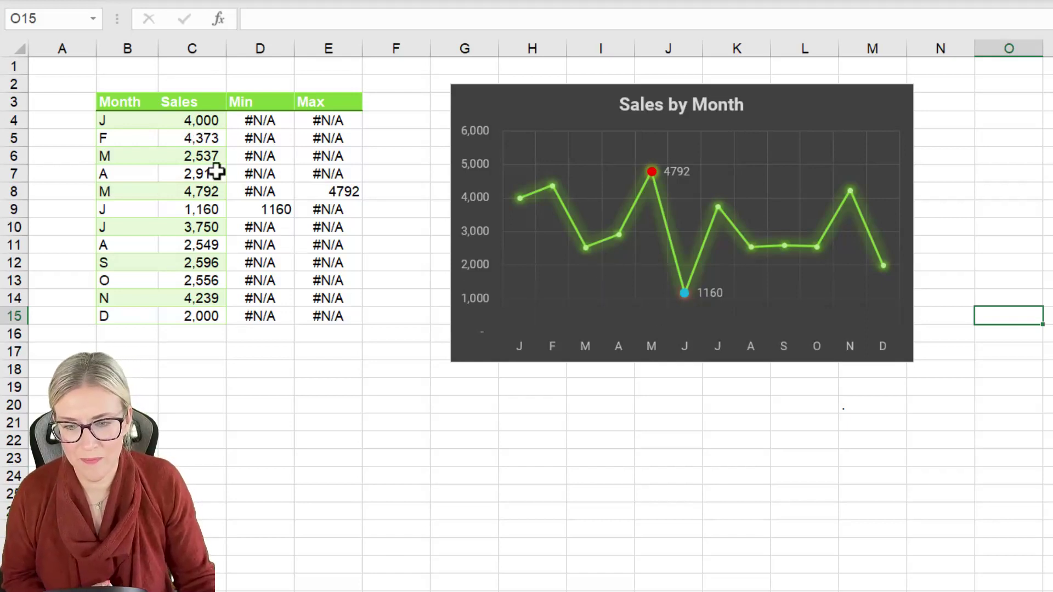
Step: Enter 5000 as February's sales in C5 and 1000 as November's sales in C14
{"action": "left_click", "coordinate": [192, 138]}
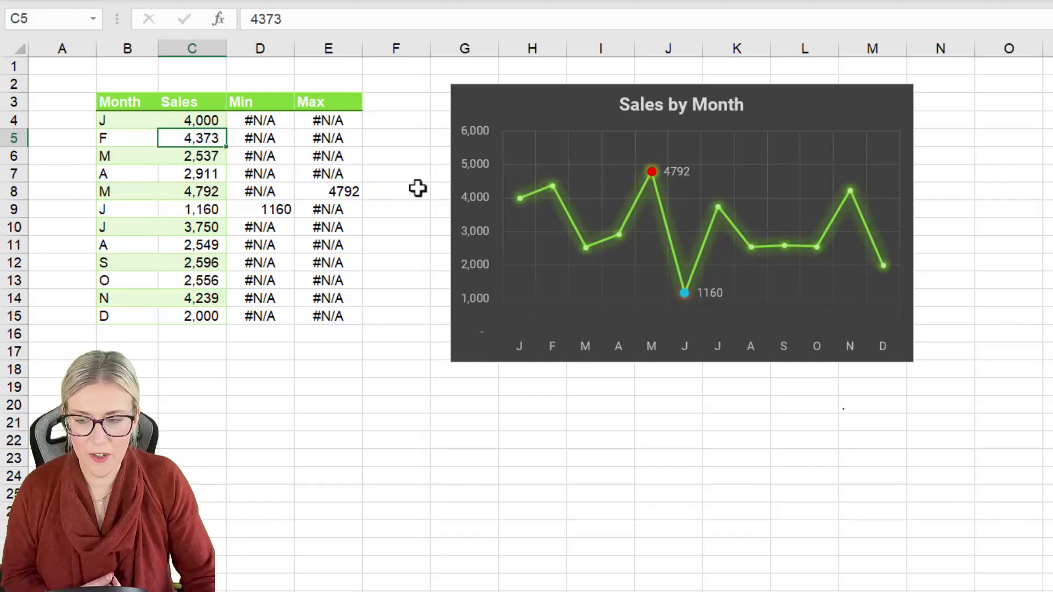
{"action": "type", "text": "5000"}
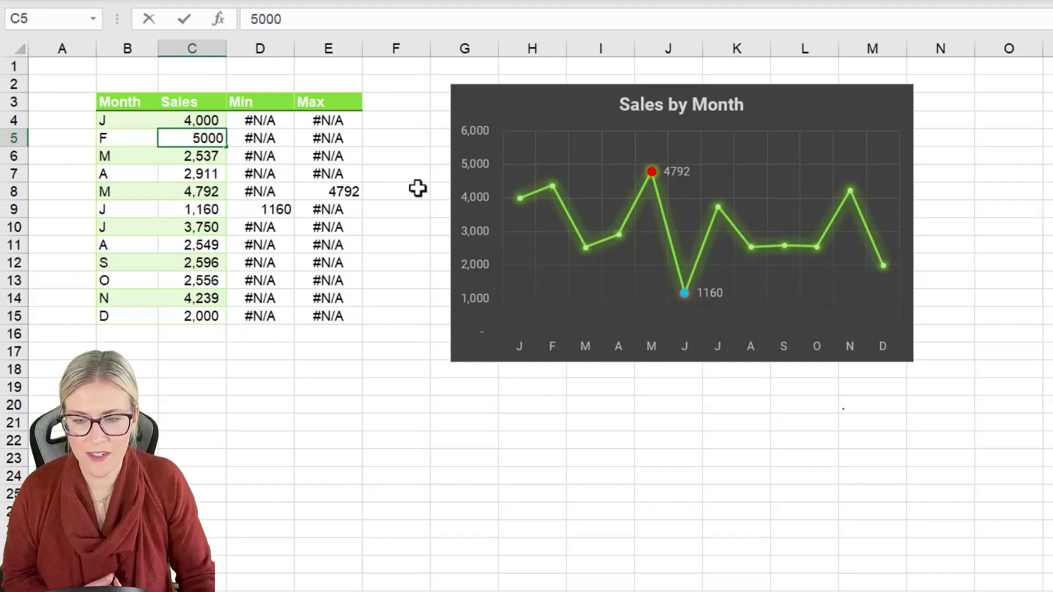
{"action": "key", "text": "Return"}
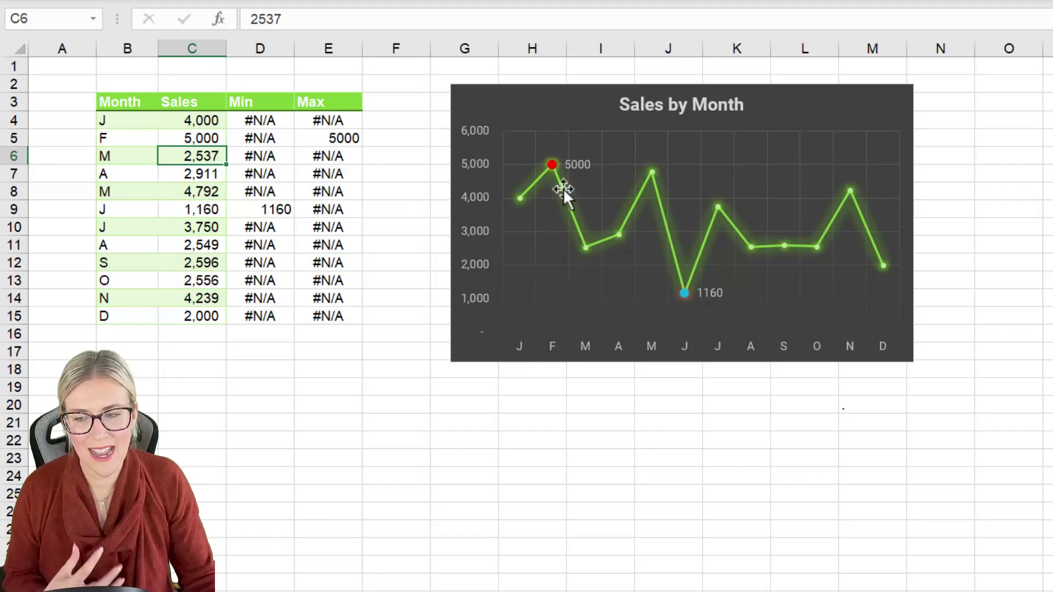
{"action": "left_click", "coordinate": [196, 300]}
{"action": "type", "text": "1000"}
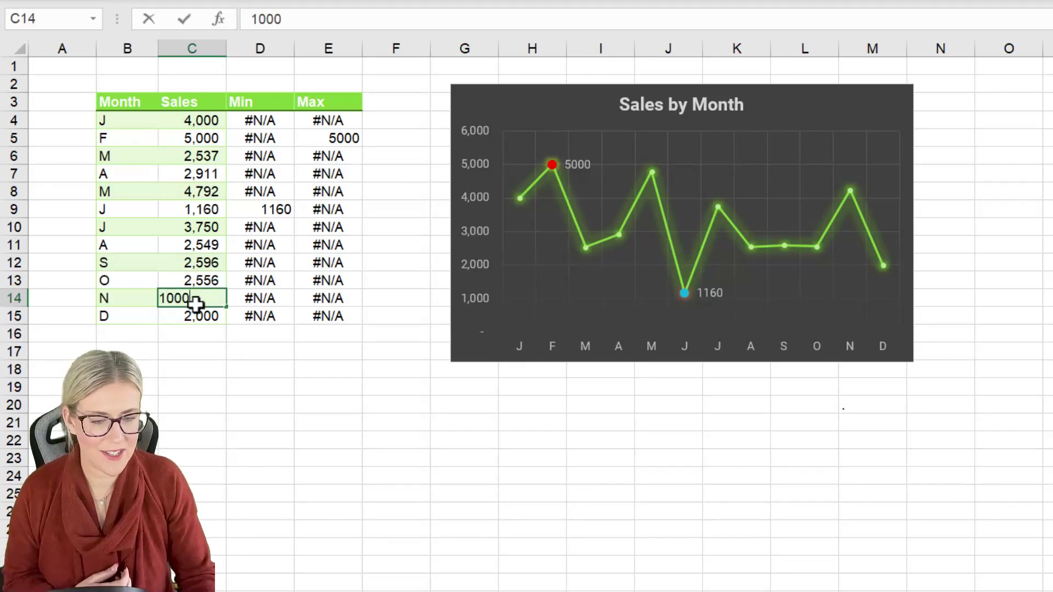
{"action": "key", "text": "Return"}
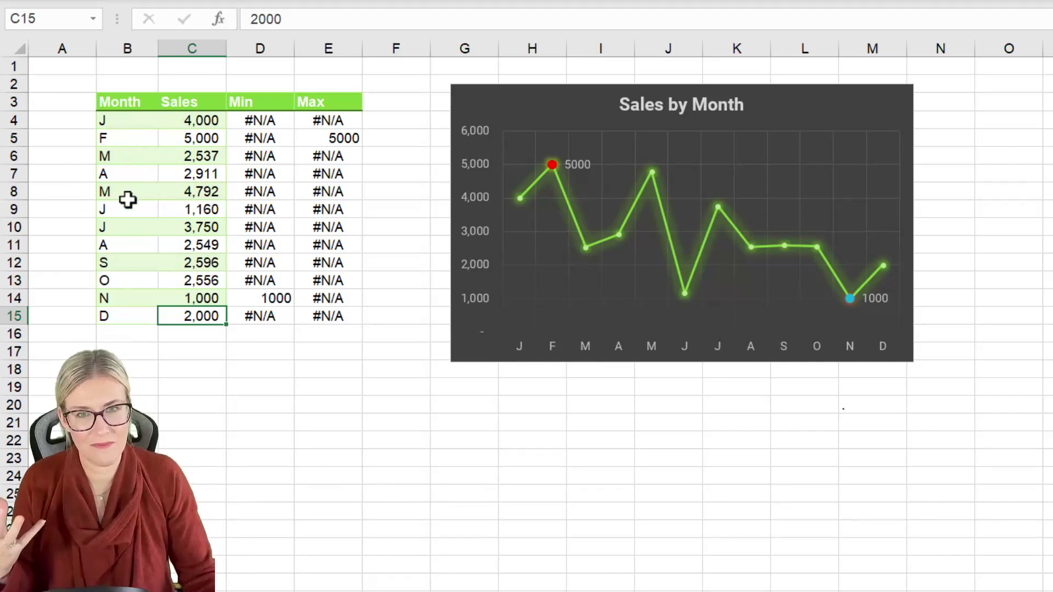
Step: Convert the B3:E15 data range into a table with headers using Ctrl+T
{"action": "left_click", "coordinate": [193, 191]}
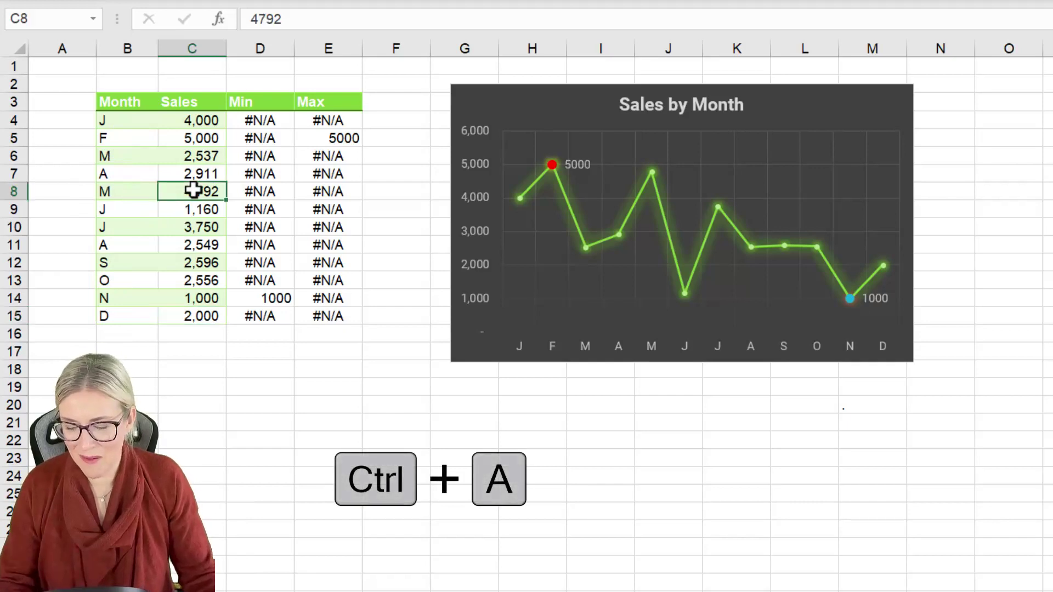
{"action": "key", "text": "ctrl+a"}
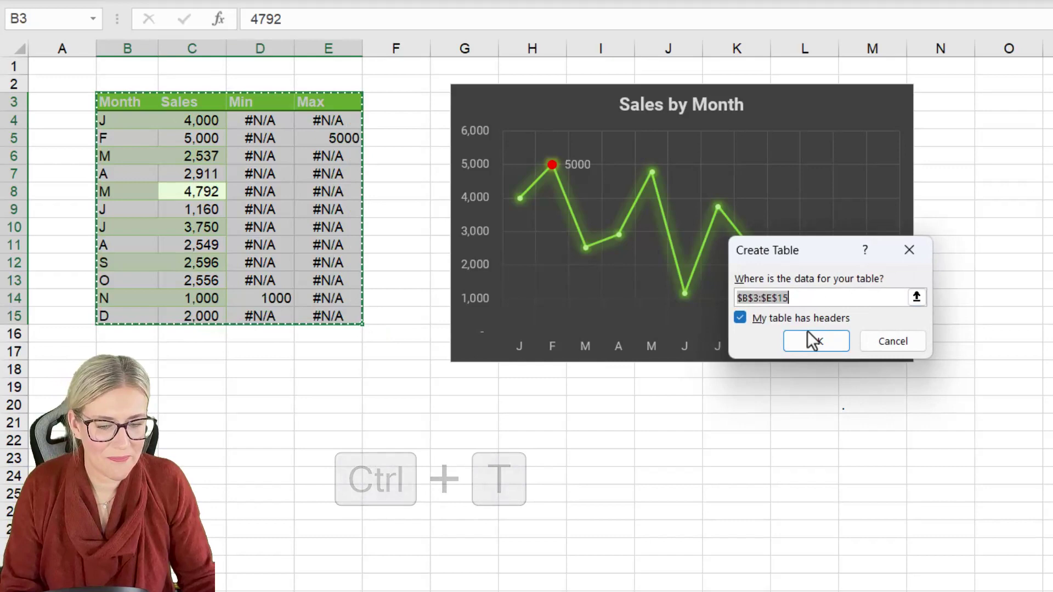
{"action": "left_click", "coordinate": [814, 340]}
Step: Check the new table by selecting D9, the empty rows 16–17 below it, and C7
{"action": "left_click", "coordinate": [281, 205]}
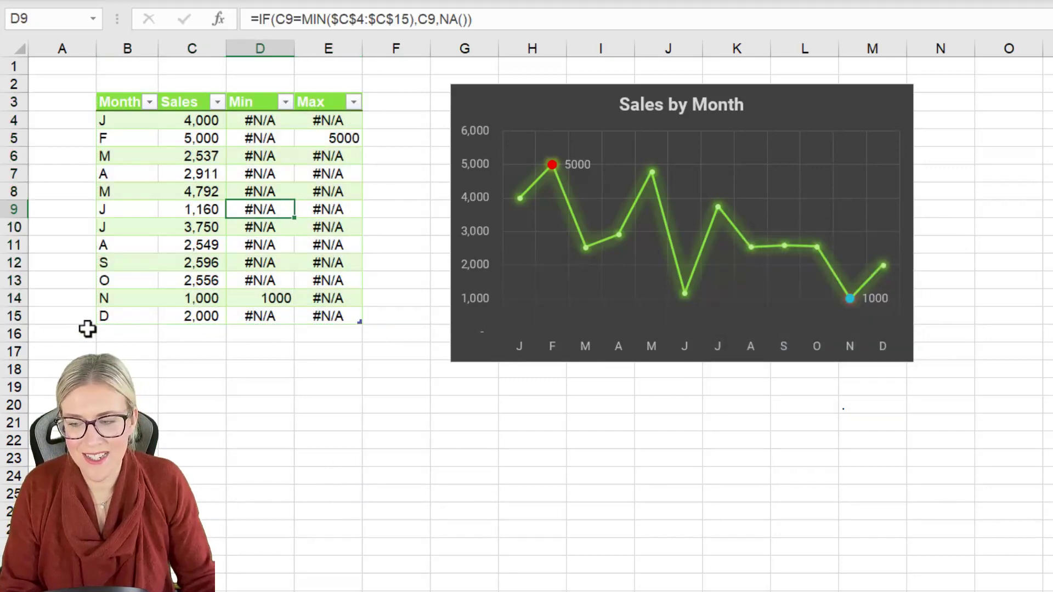
{"action": "left_click_drag", "start_coordinate": [109, 335], "coordinate": [334, 336]}
{"action": "left_click_drag", "start_coordinate": [132, 352], "coordinate": [340, 354]}
{"action": "left_click", "coordinate": [215, 175]}
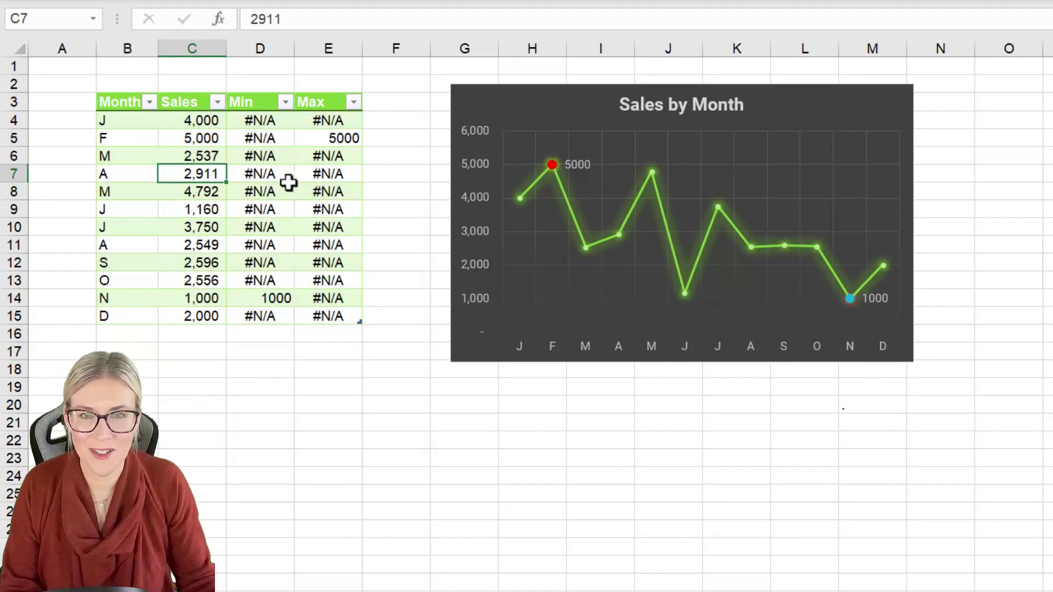